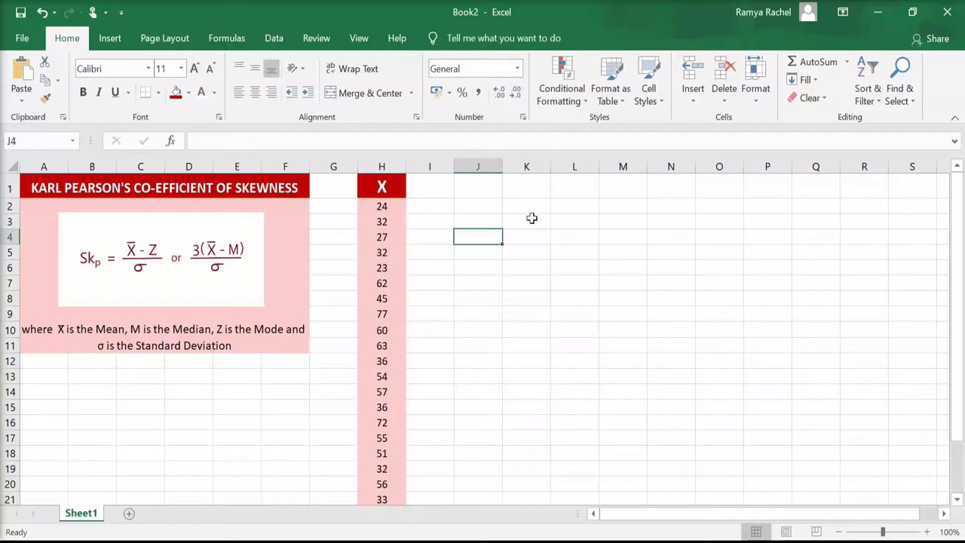
# - Type the intro line 'To calculate Karl Pearson's skewness coefficient, we need:' in J4
pyautogui.doubleClick(476, 235)
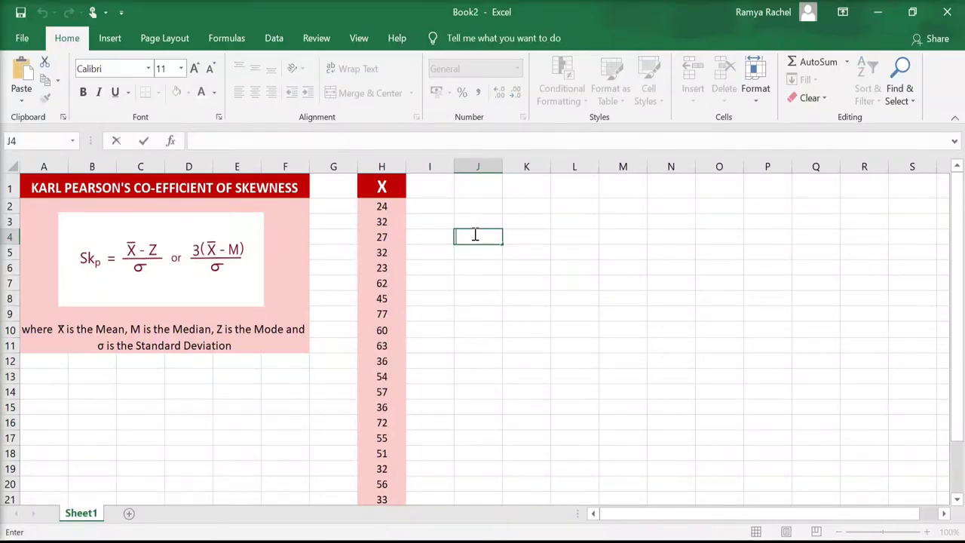
pyautogui.write('To calci')
pyautogui.write("late Karl Pearson's skewness coefficient, we need:")
pyautogui.press('Return')
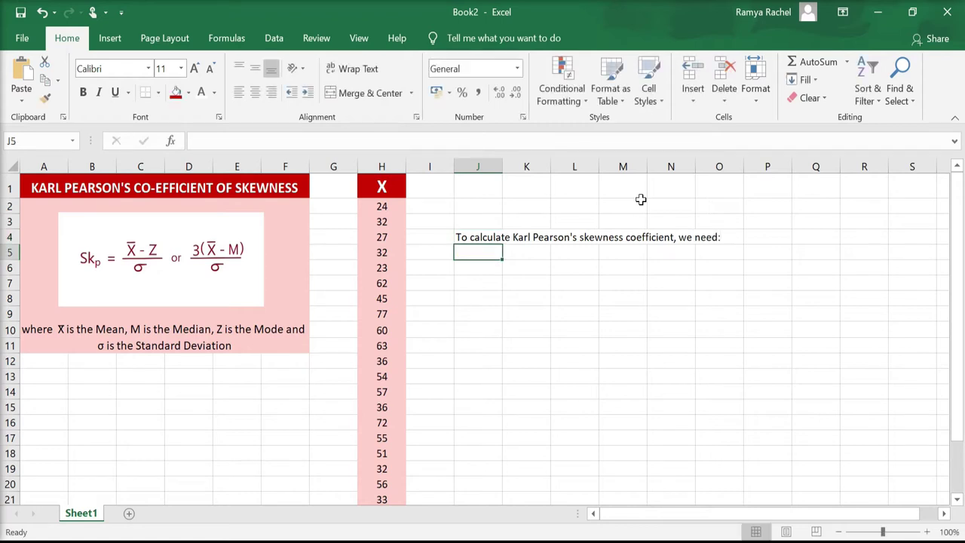
# - List MEAN, MODE, STANDARD DEVIATION and MEDIAN in J5:J8
pyautogui.write('MEAN')
pyautogui.press('Return')
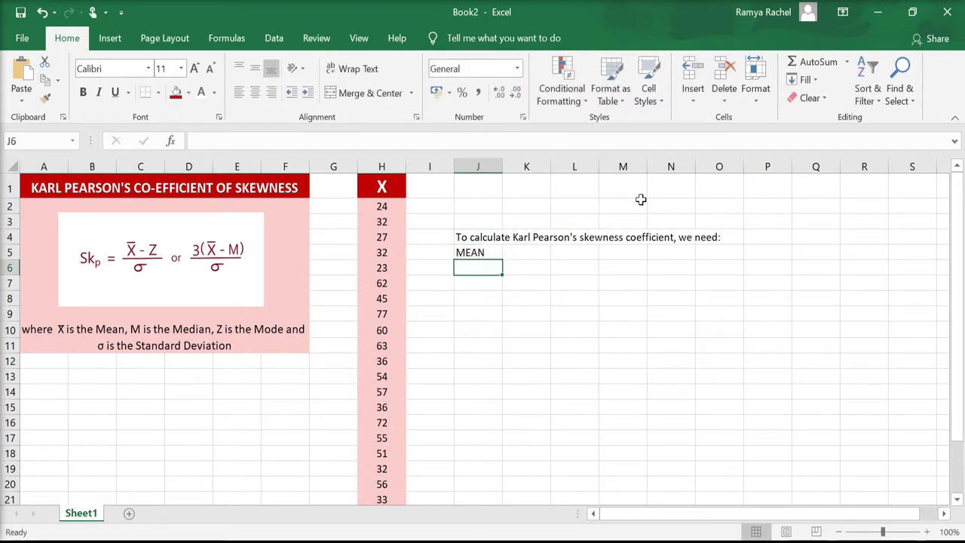
pyautogui.write('MODE')
pyautogui.press('Return')
pyautogui.write('STANDARD DEVIATION')
pyautogui.press('Return')
pyautogui.write('MEDIAN')
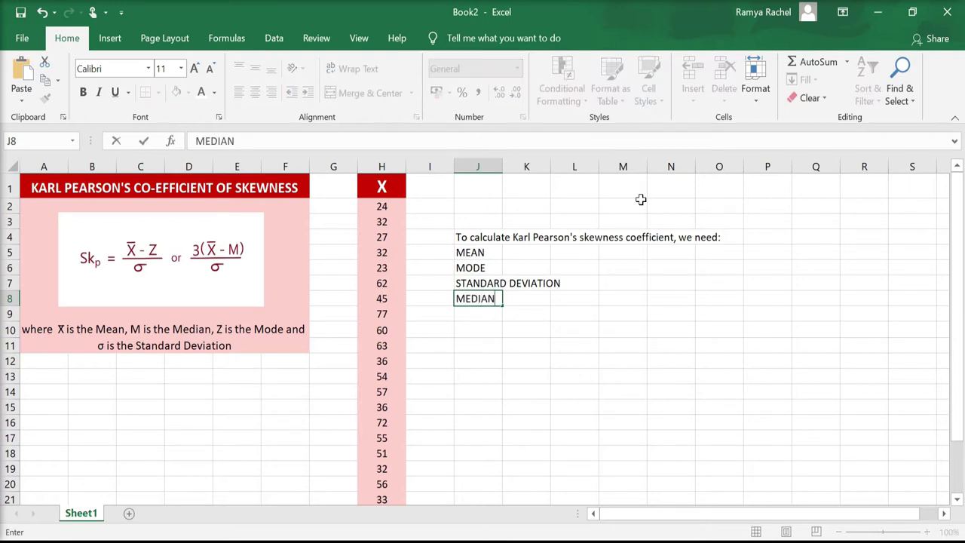
pyautogui.press('Return')
# - Add the heading 'STEP 1: ARRANGE THE RAW DATA IN ASCENDING ORDER' in J1 at font size 20
pyautogui.click(598, 279)
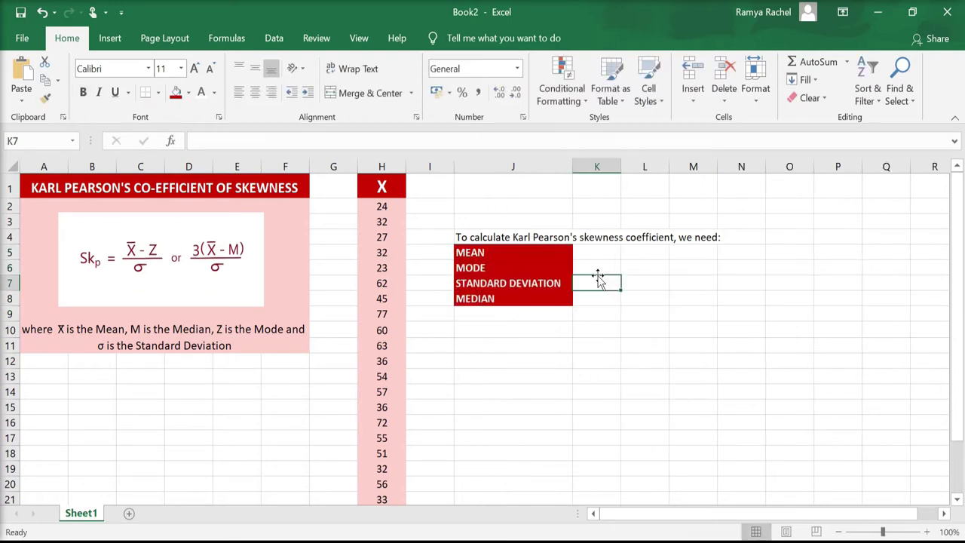
pyautogui.click(513, 188)
pyautogui.click(160, 68)
pyautogui.write('20')
pyautogui.press('Return')
pyautogui.write('STEP 1: ARRANGE THE RAW DT')
pyautogui.press('BackSpace')
pyautogui.write('ATA IN A')
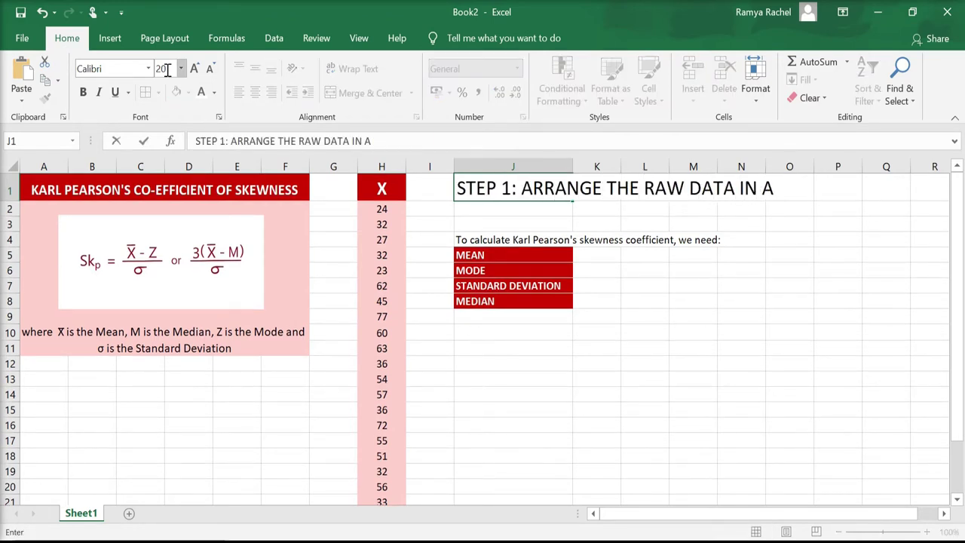
pyautogui.write('SCENDING ORDER')
pyautogui.press('Return')
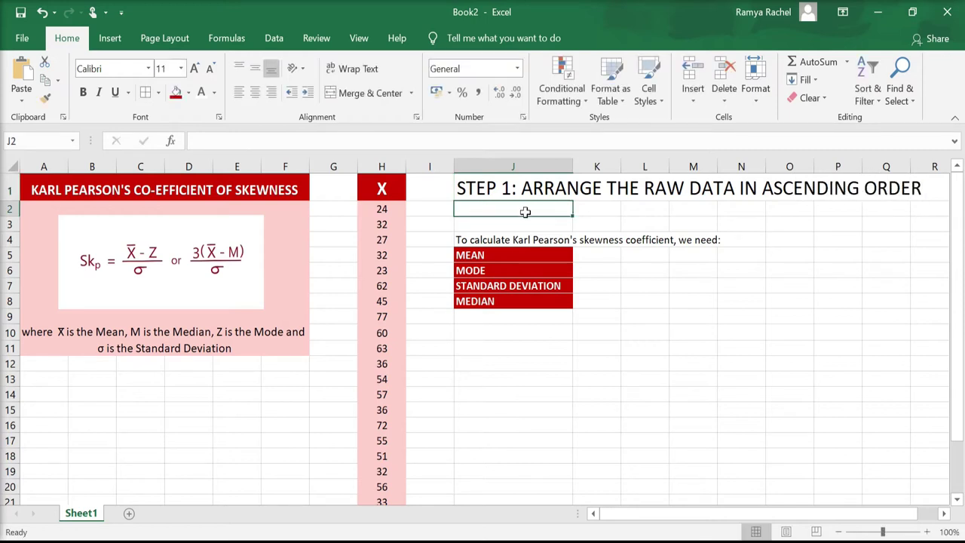
# - Below the heading, type 'GO TO HOME -> SORT & FILTER -> SMALLEST TO LARGEST'
pyautogui.write('GO TP')
pyautogui.press('BackSpace')
pyautogui.write('O HOME')
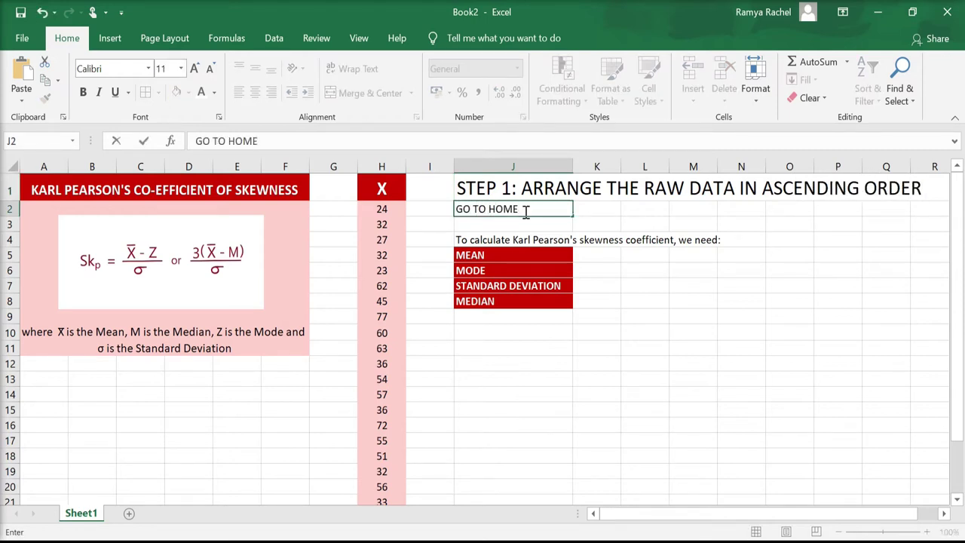
pyautogui.write(' -> SORT')
pyautogui.write(' & FILTER -> SMALLEST TO LARGEST')
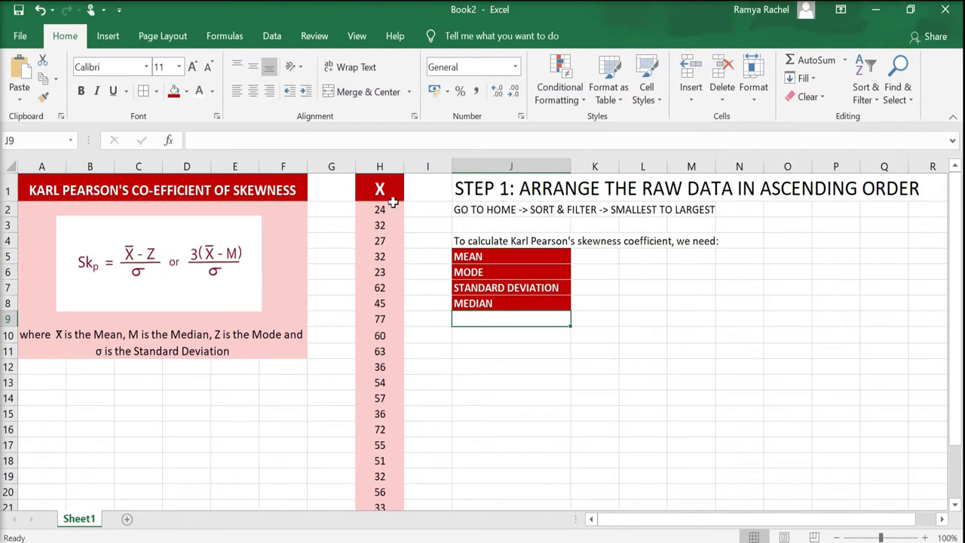
# - Sort the X values in H2:H24 from smallest to largest using Sort & Filter
pyautogui.moveTo(391, 209)
pyautogui.mouseDown()
pyautogui.moveTo(391, 520)
pyautogui.moveTo(384, 482)
pyautogui.mouseUp()
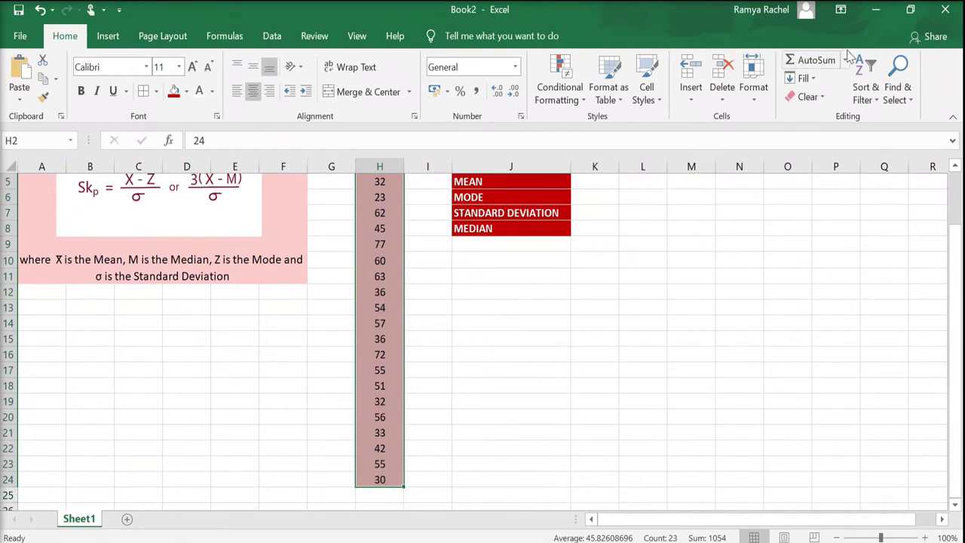
pyautogui.click(870, 79)
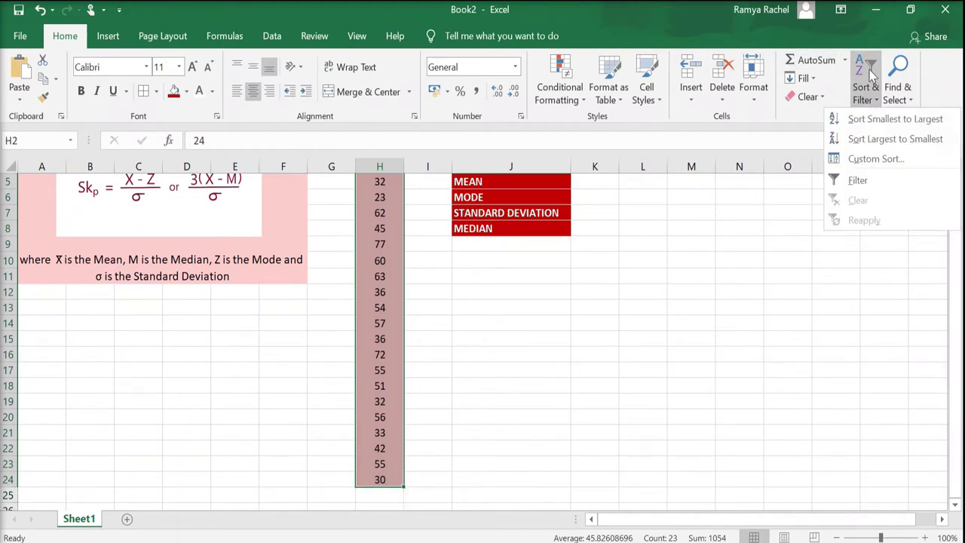
pyautogui.click(874, 119)
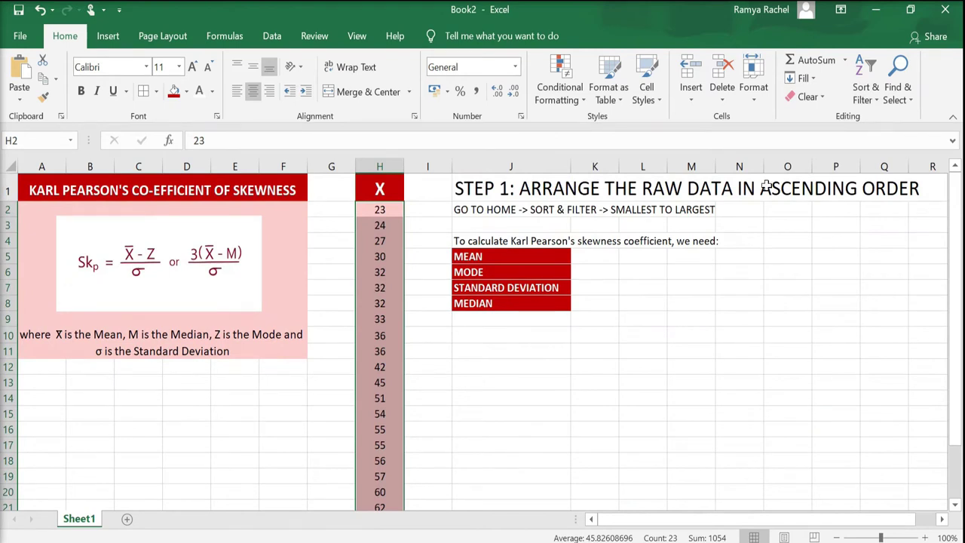
pyautogui.click(505, 188)
# - Replace the J1 heading with 'STEP 2: CALCULATE MEAN, MEDIAN, MODE AND STD DEV' and clear J2
pyautogui.write('STEP 2: CALCULATE MEAN, M')
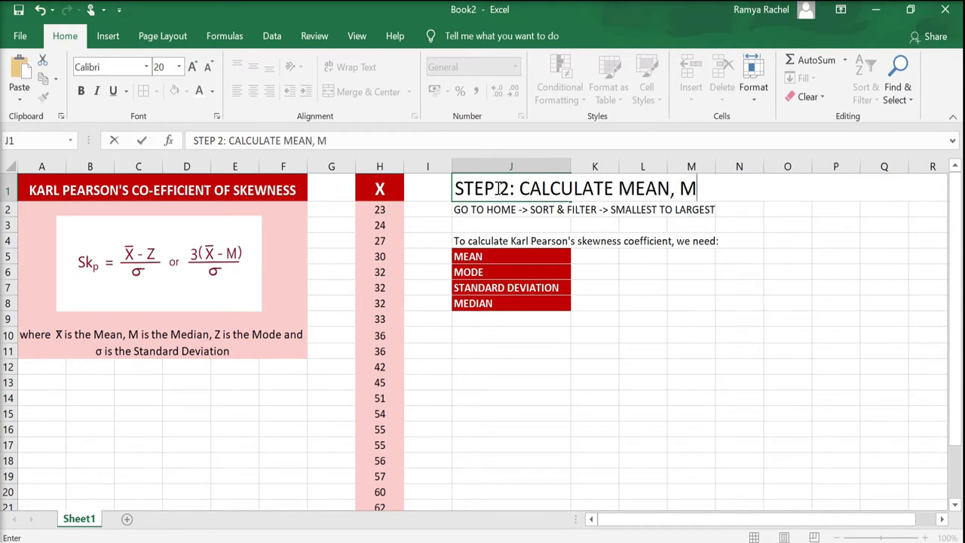
pyautogui.write('EDIAN, MODE AND STD')
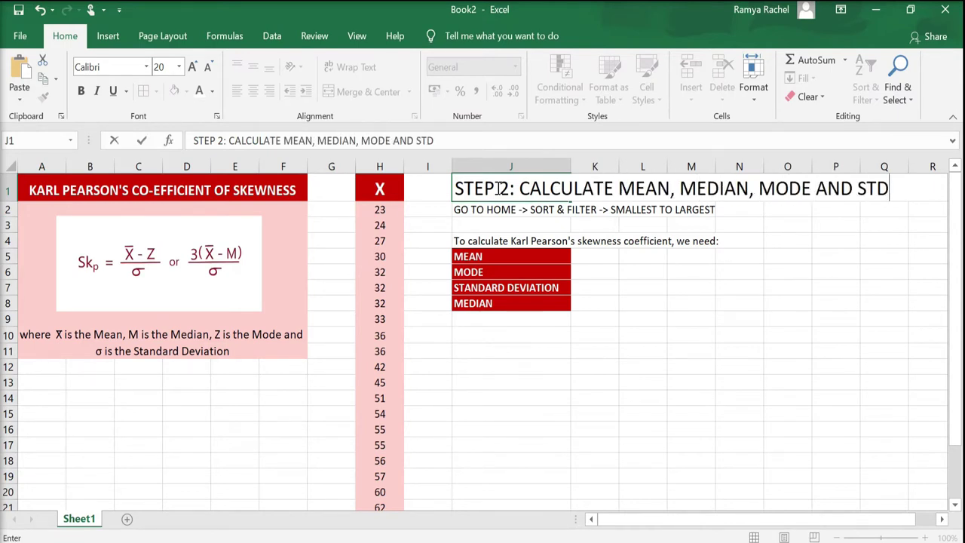
pyautogui.write(' DEV')
pyautogui.press('Return')
pyautogui.press('Delete')
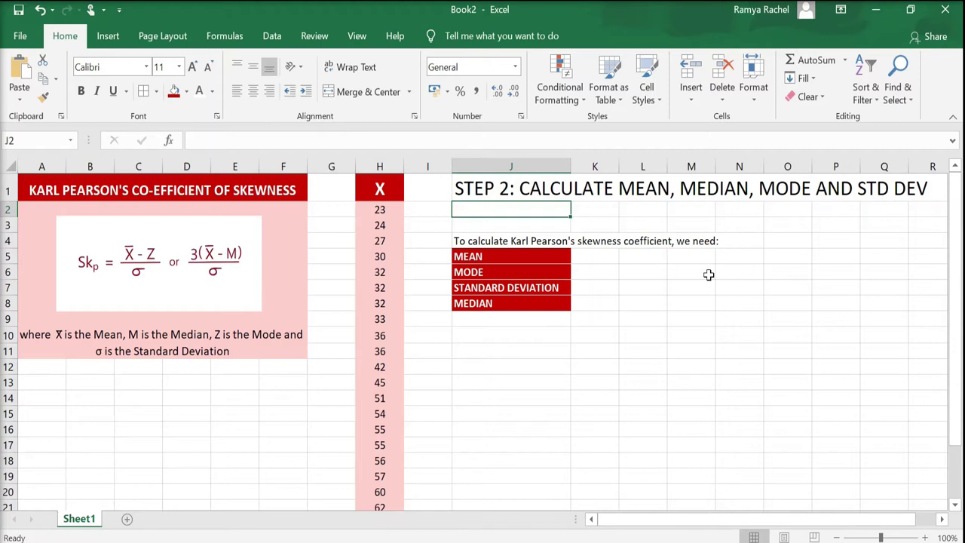
# - Enter =AVERAGE(H2:H24) in K5, giving a mean of 45.82609
pyautogui.click(602, 259)
pyautogui.write('=')
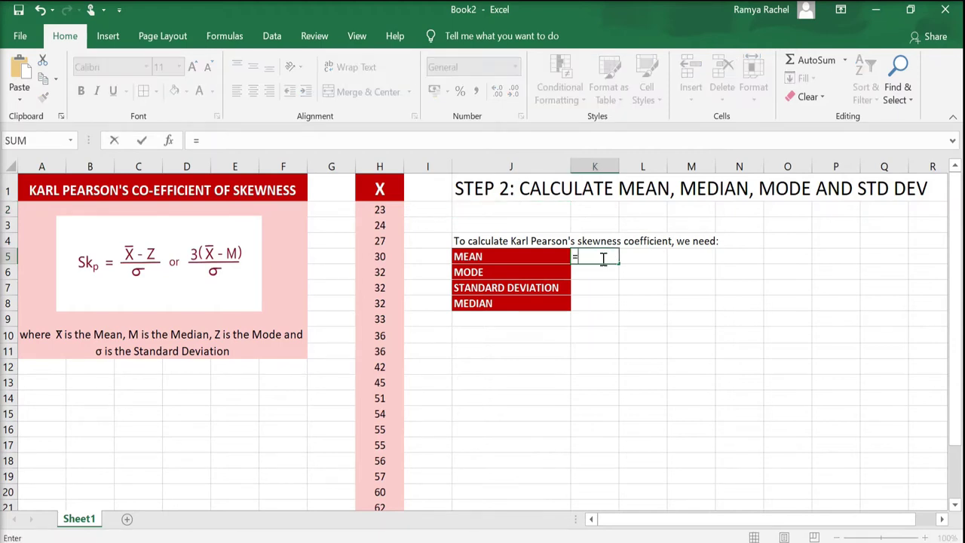
pyautogui.write('AVERAGE(')
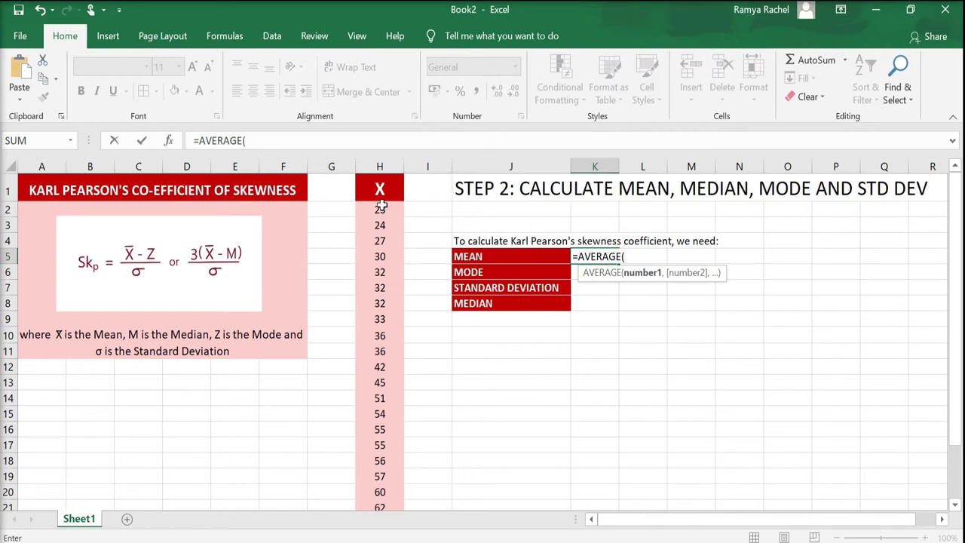
pyautogui.moveTo(381, 205); pyautogui.dragTo(377, 481)
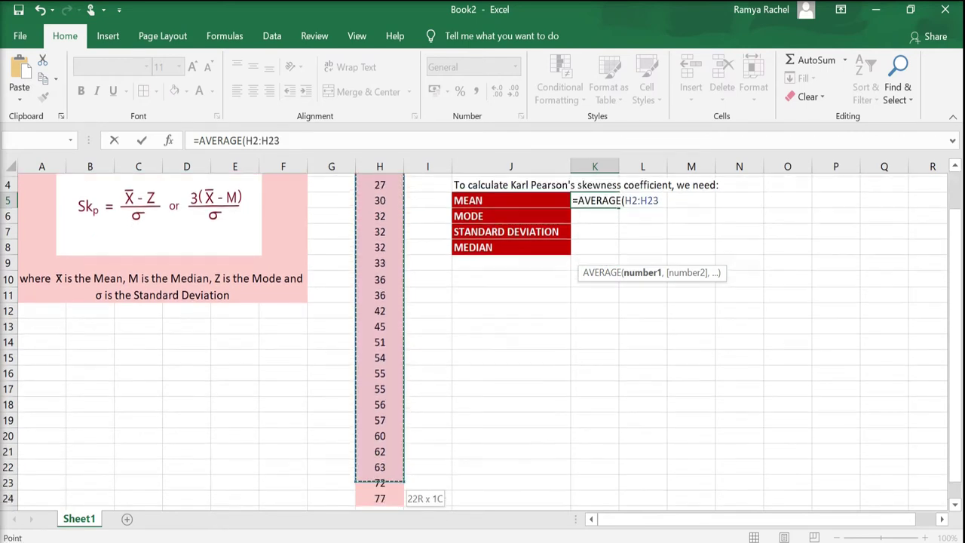
pyautogui.write(')')
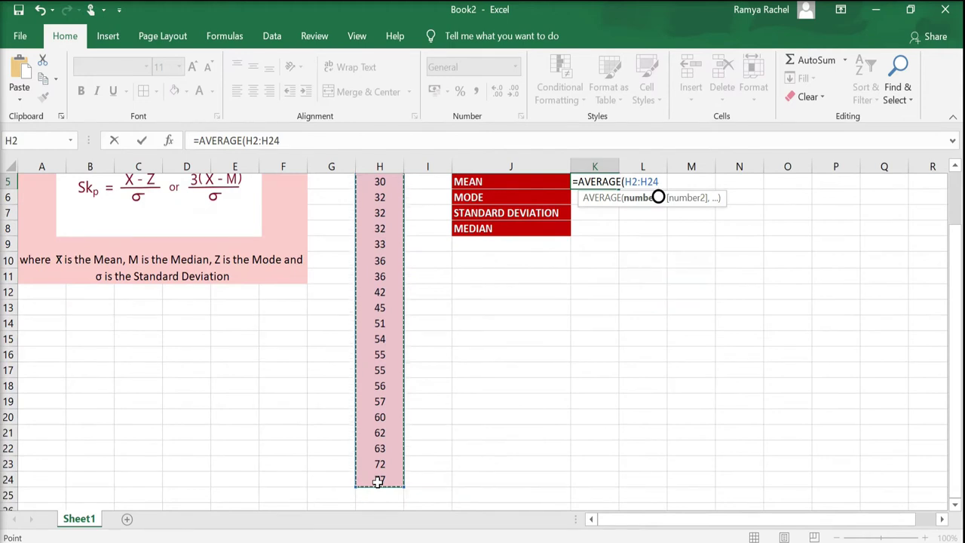
pyautogui.press('Return')
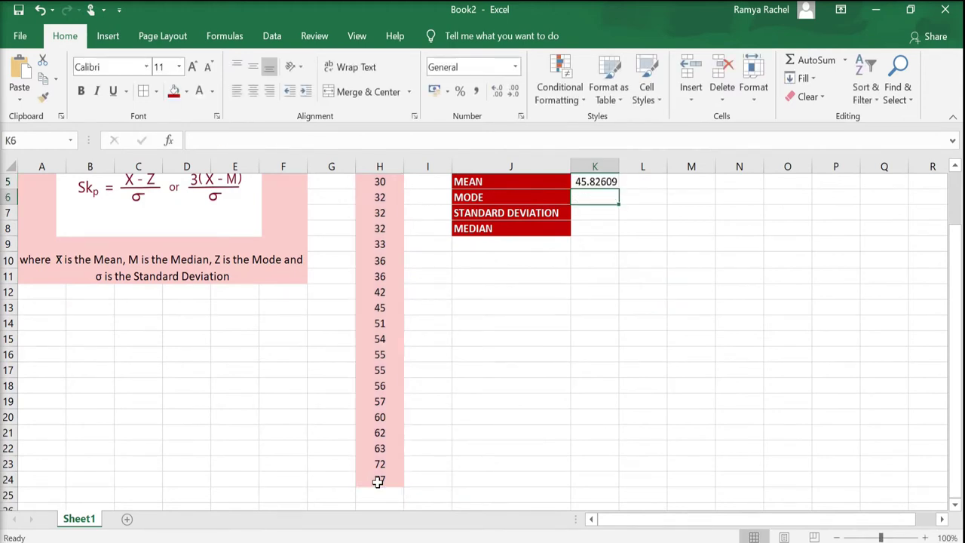
# - Enter =MODE(H2:H24) in K6, returning 32
pyautogui.write('=')
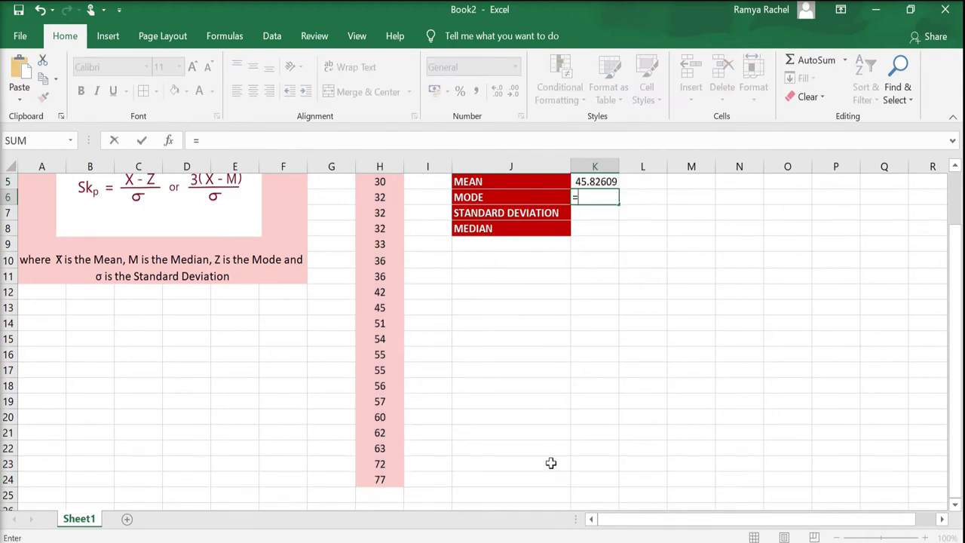
pyautogui.write('M')
pyautogui.write('ODE')
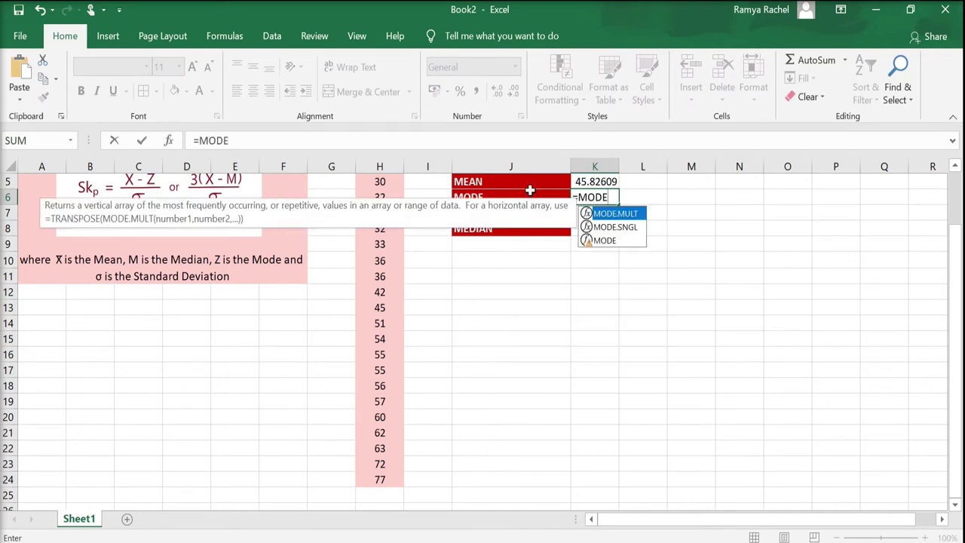
pyautogui.write('(')
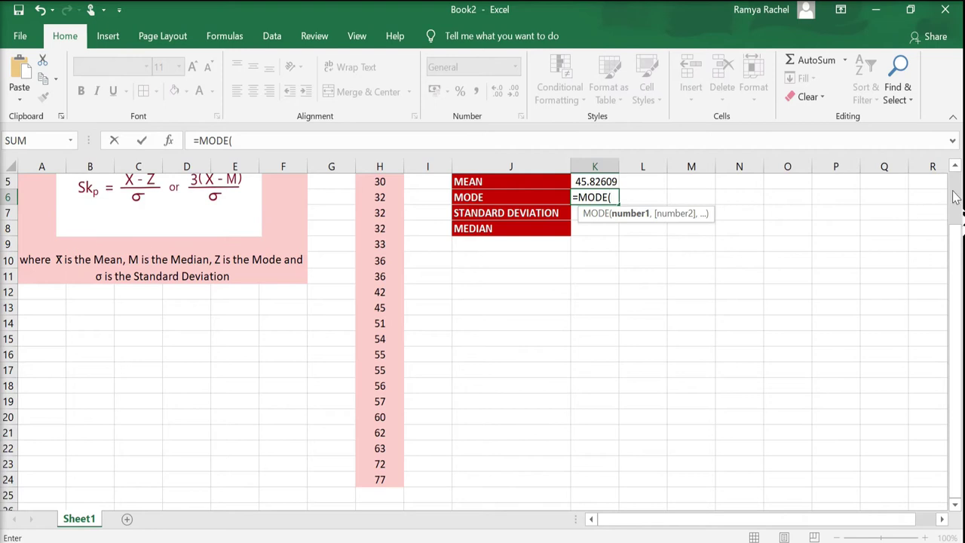
pyautogui.scroll(2, 956, 196)
pyautogui.moveTo(390, 212); pyautogui.dragTo(378, 480)
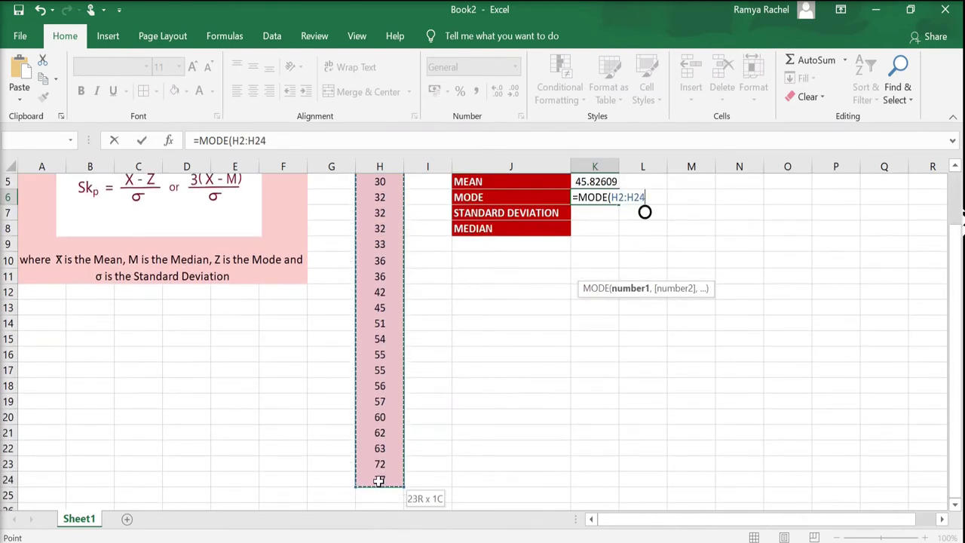
pyautogui.write(')')
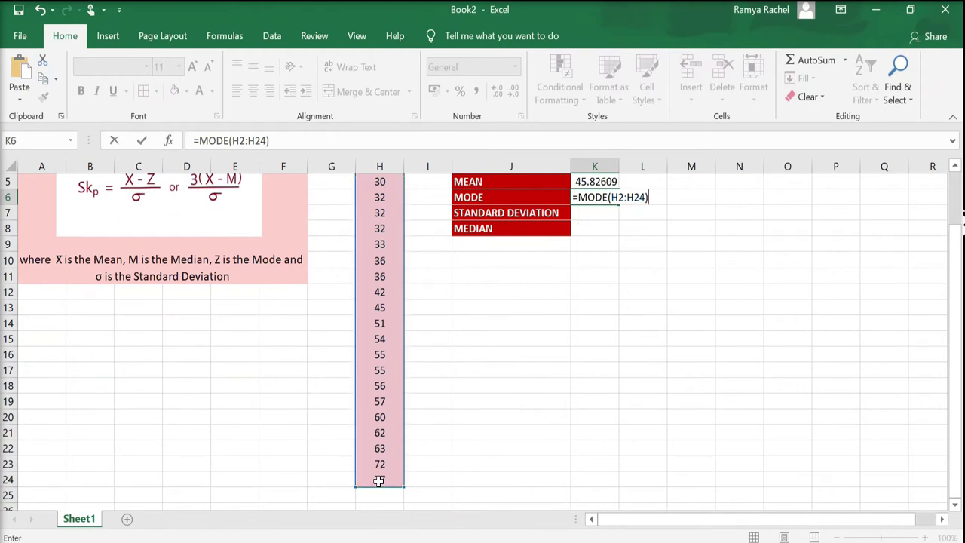
pyautogui.press('Return')
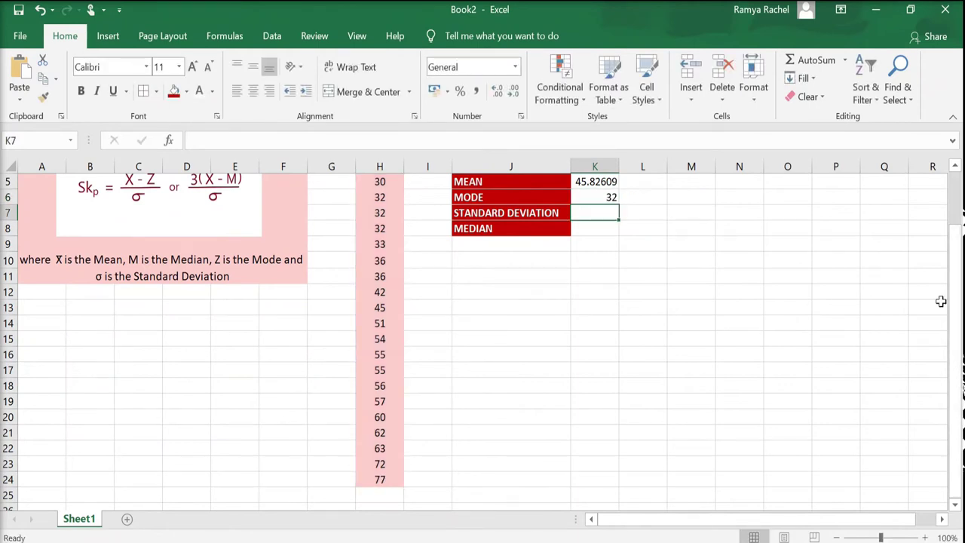
pyautogui.scroll(2, 955, 198)
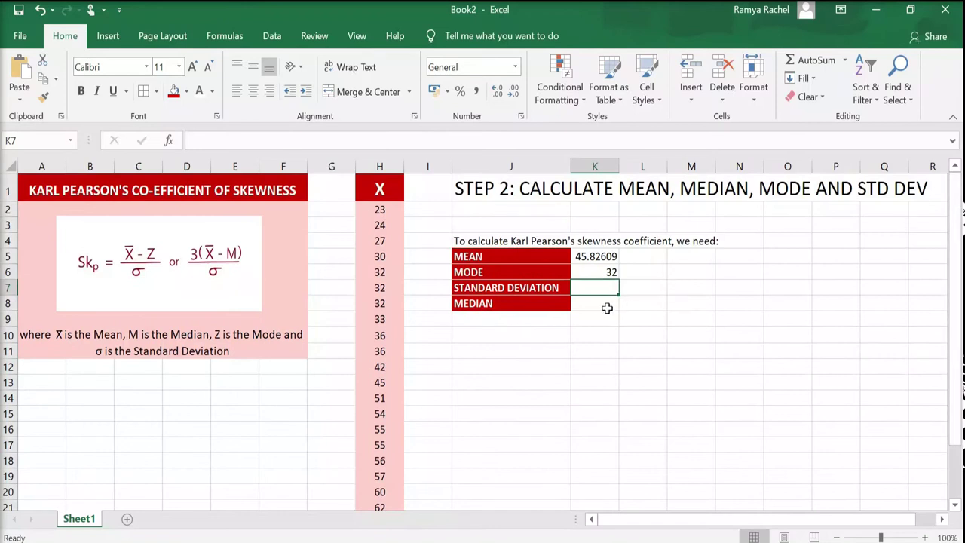
# - Type =STDEV.P(H2:H24) into K7 for the population standard deviation
pyautogui.write('=')
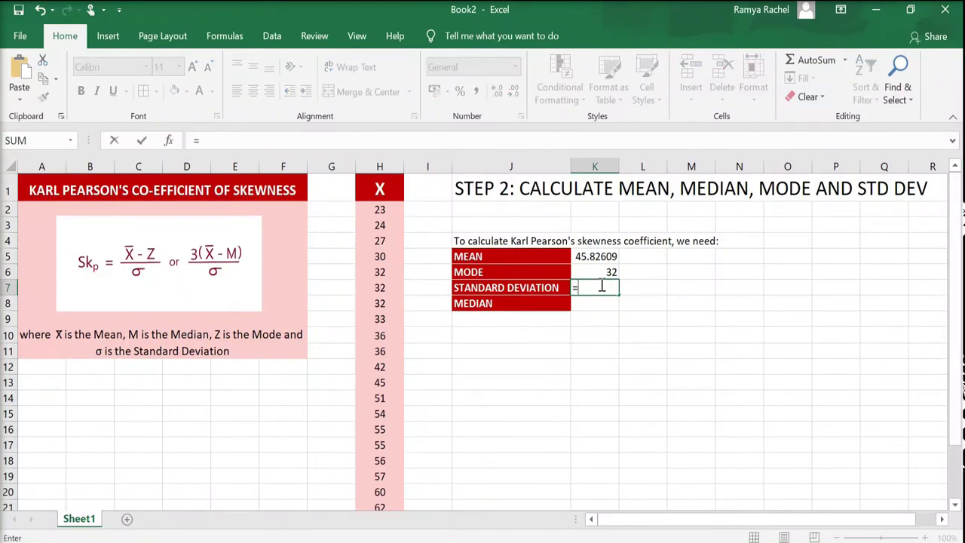
pyautogui.write('ST')
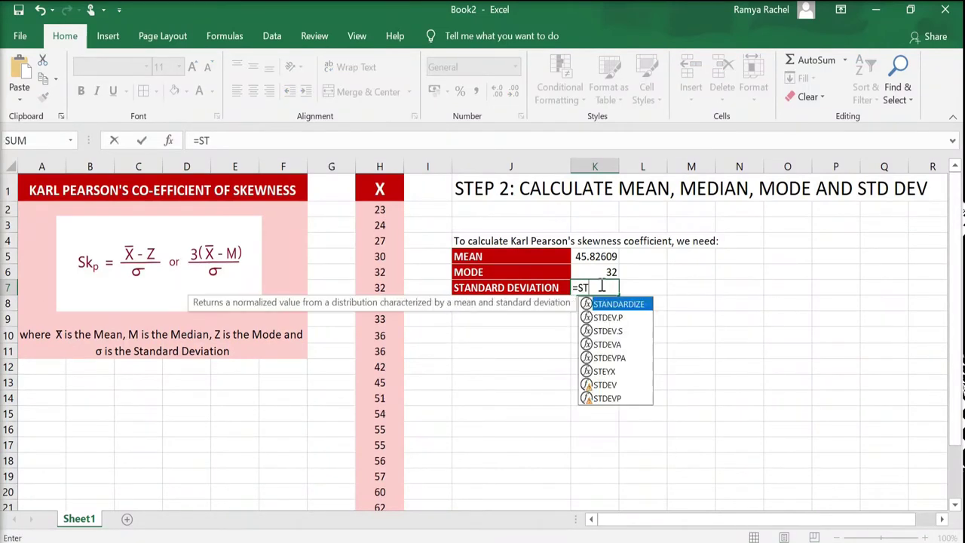
pyautogui.write('DEV.P(')
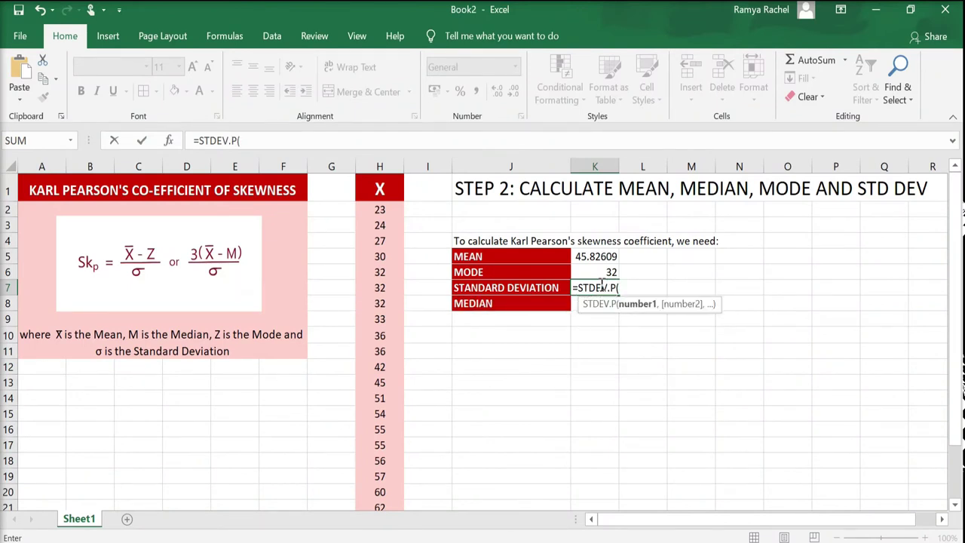
pyautogui.moveTo(379, 209)
pyautogui.mouseDown()
pyautogui.moveTo(366, 539)
pyautogui.moveTo(380, 481)
pyautogui.mouseUp()
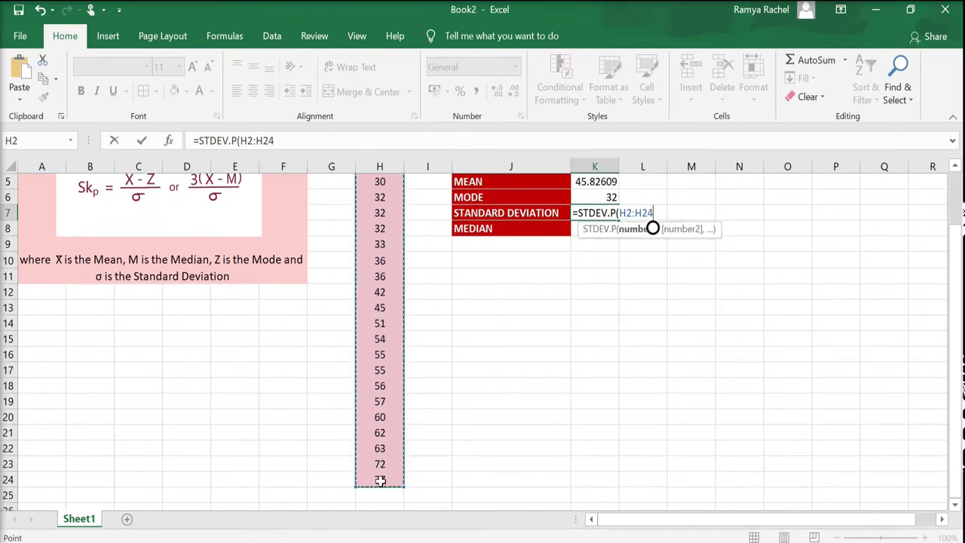
pyautogui.write(')')
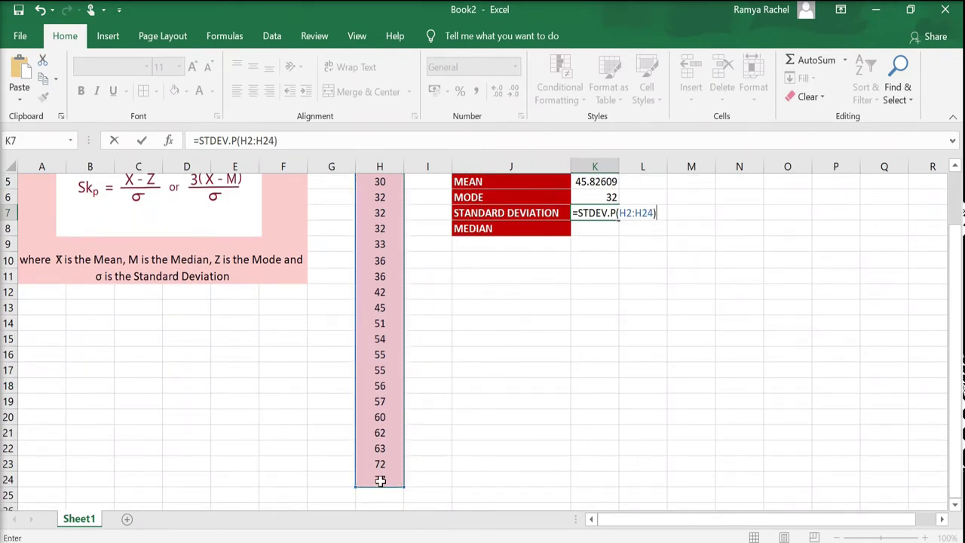
# - Commit the standard deviation (15.39806) and enter =MEDIAN(H2:H24) in K8, giving 45
pyautogui.press('Return')
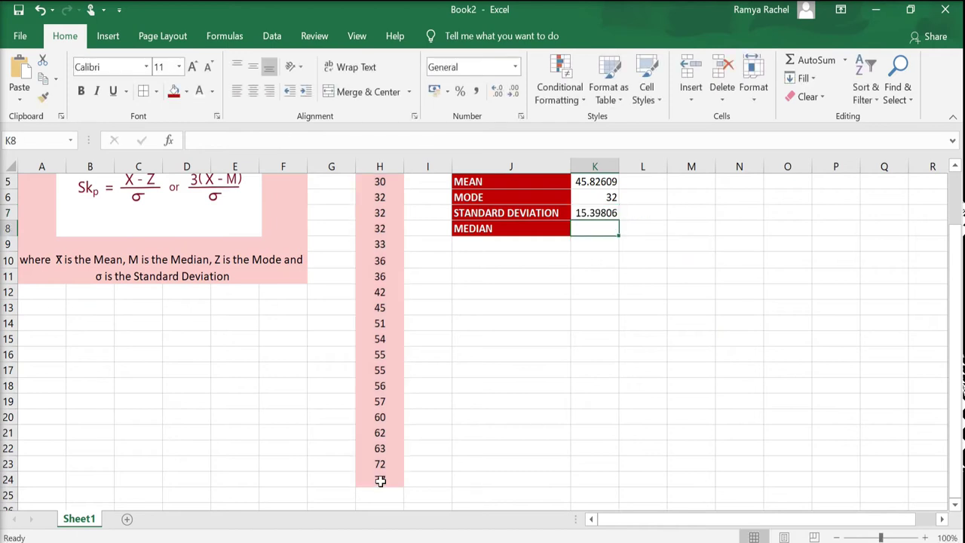
pyautogui.moveTo(956, 213); pyautogui.dragTo(945, 151)
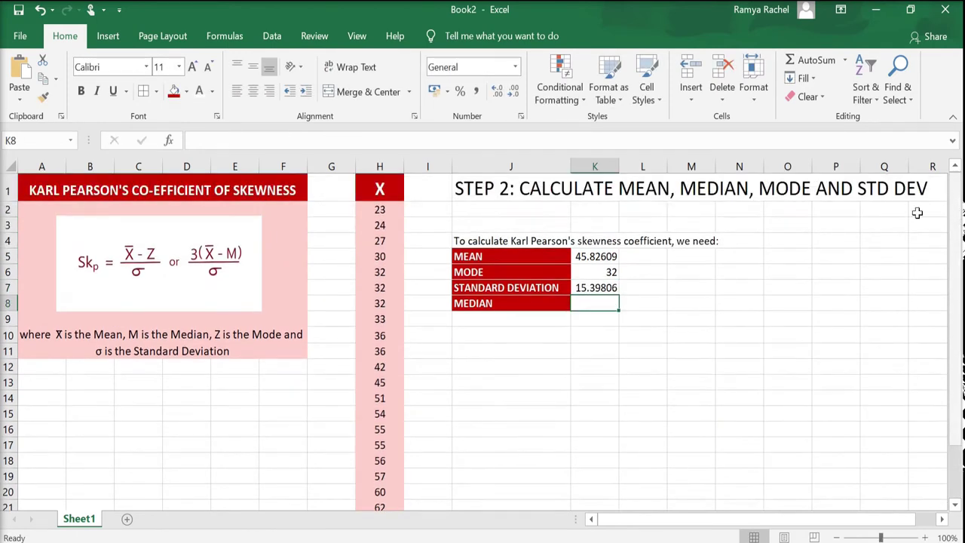
pyautogui.doubleClick(609, 303)
pyautogui.write('=M')
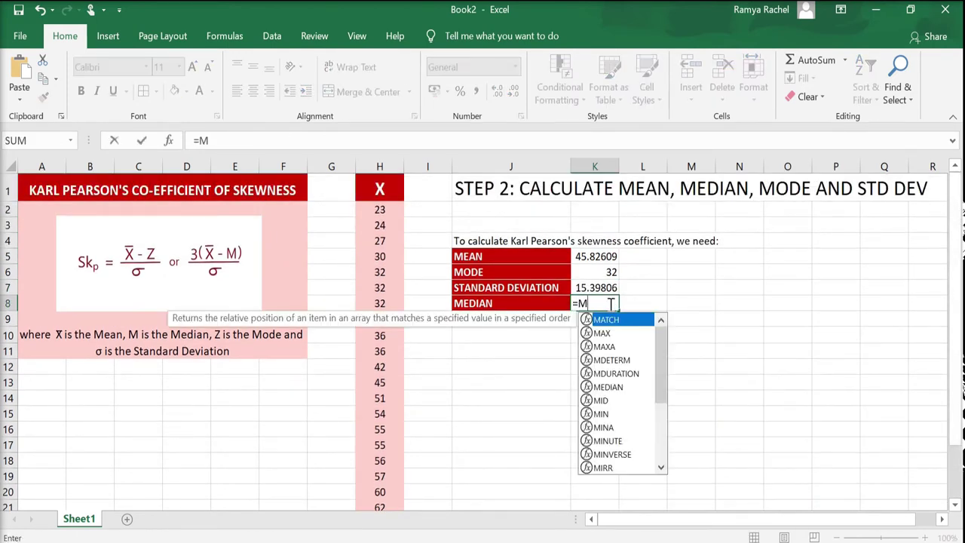
pyautogui.write('EDIAN')
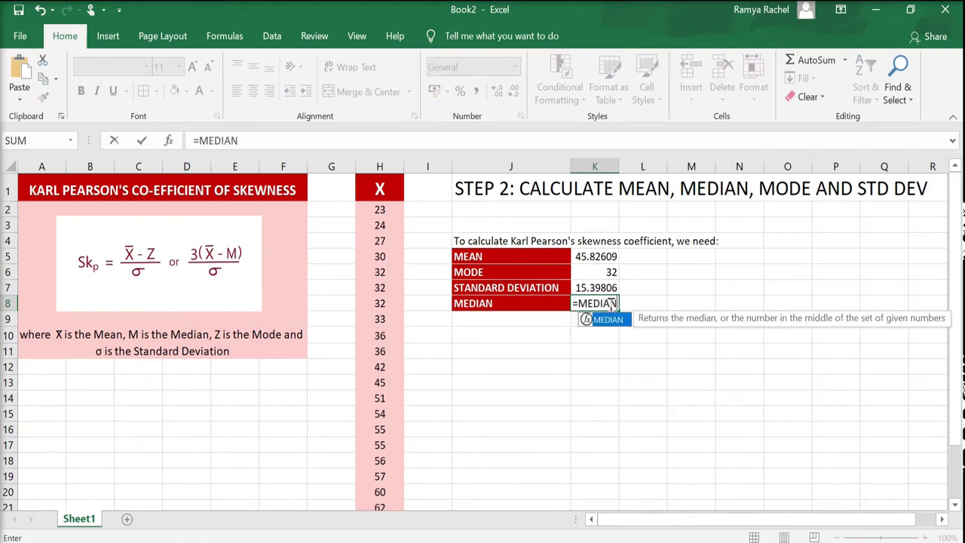
pyautogui.write('(')
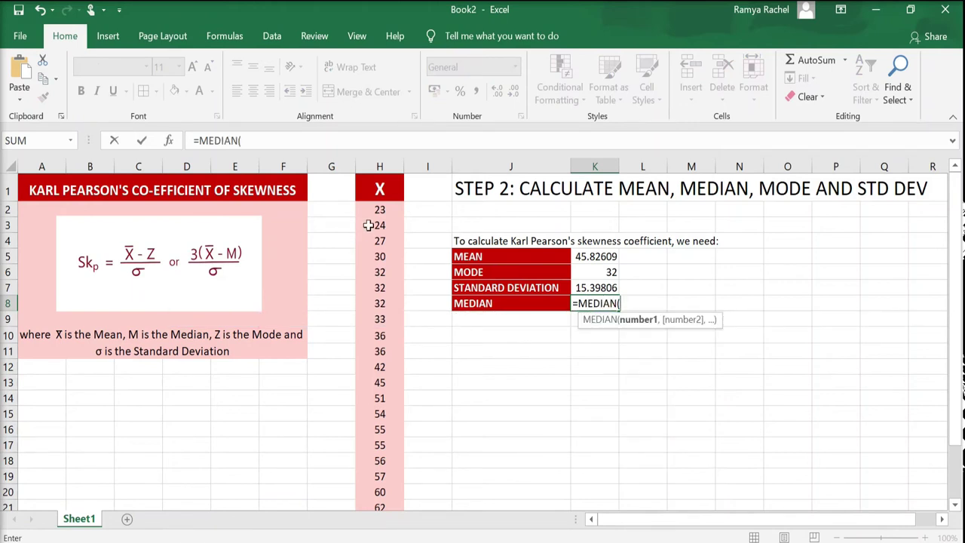
pyautogui.moveTo(371, 210)
pyautogui.mouseDown()
pyautogui.moveTo(375, 505)
pyautogui.moveTo(379, 473)
pyautogui.mouseUp()
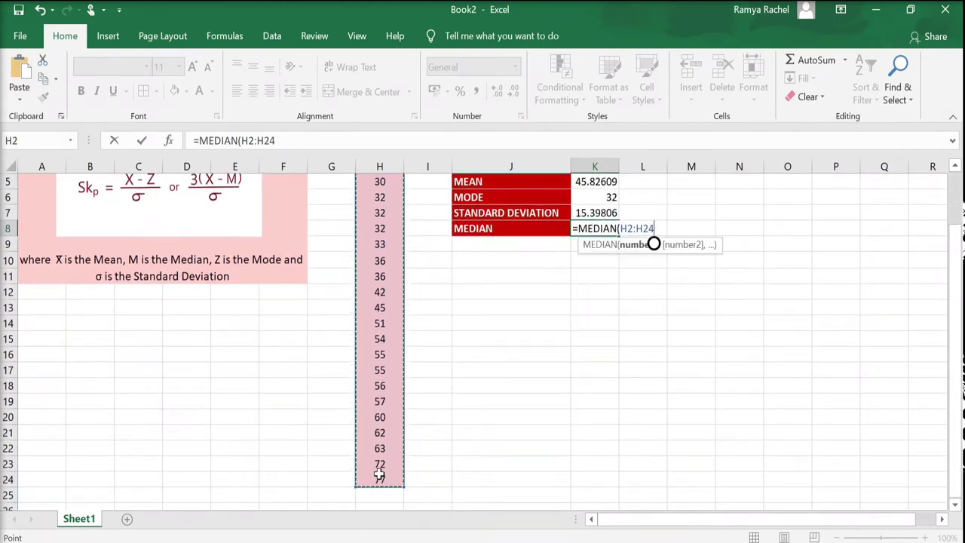
pyautogui.write(')')
pyautogui.press('Return')
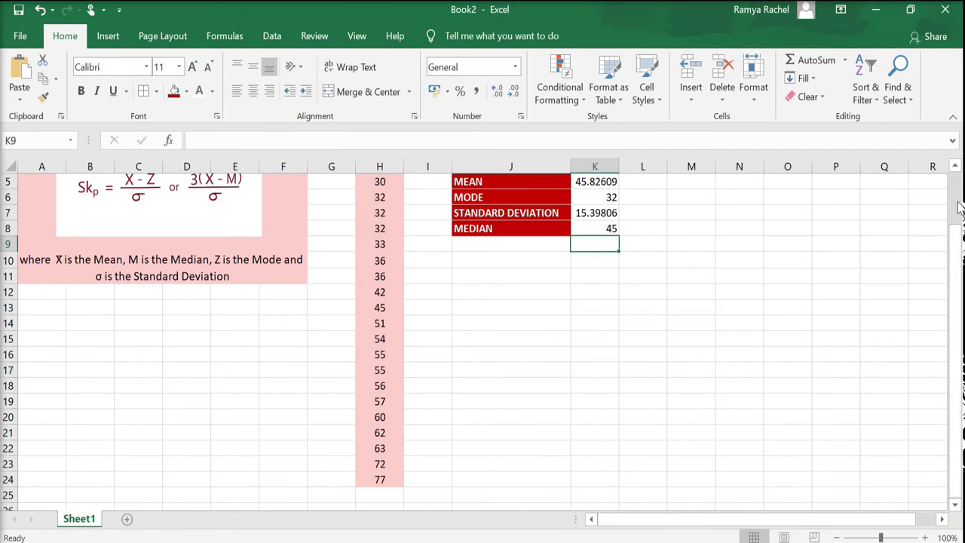
pyautogui.scroll(2, 958, 208)
# - Reduce K5 and K7 to two decimal places, showing 45.83 and 15.40
pyautogui.click(600, 258)
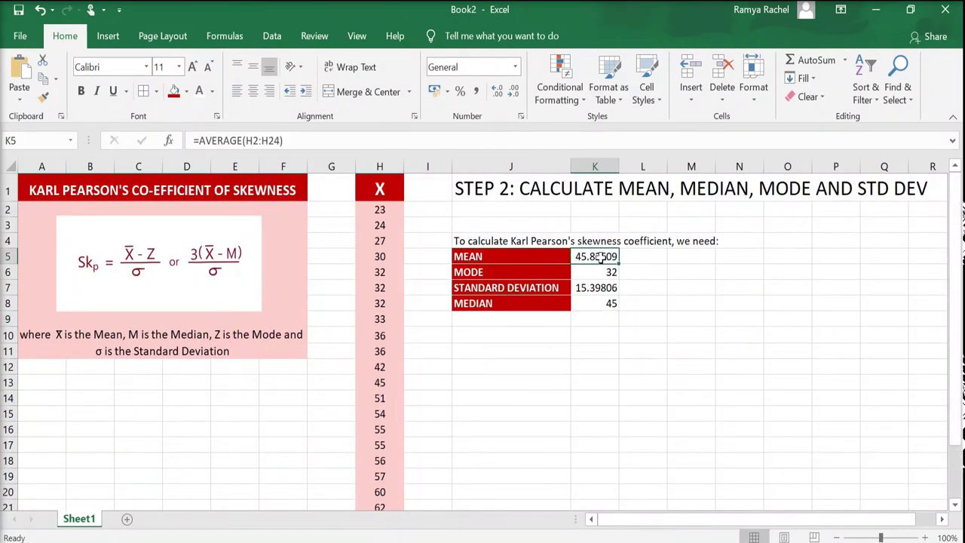
pyautogui.click(512, 92)
pyautogui.click(512, 92)
pyautogui.click(511, 92)
pyautogui.press('Down')
pyautogui.press('Down')
pyautogui.click(512, 92)
pyautogui.click(512, 92)
pyautogui.click(512, 92)
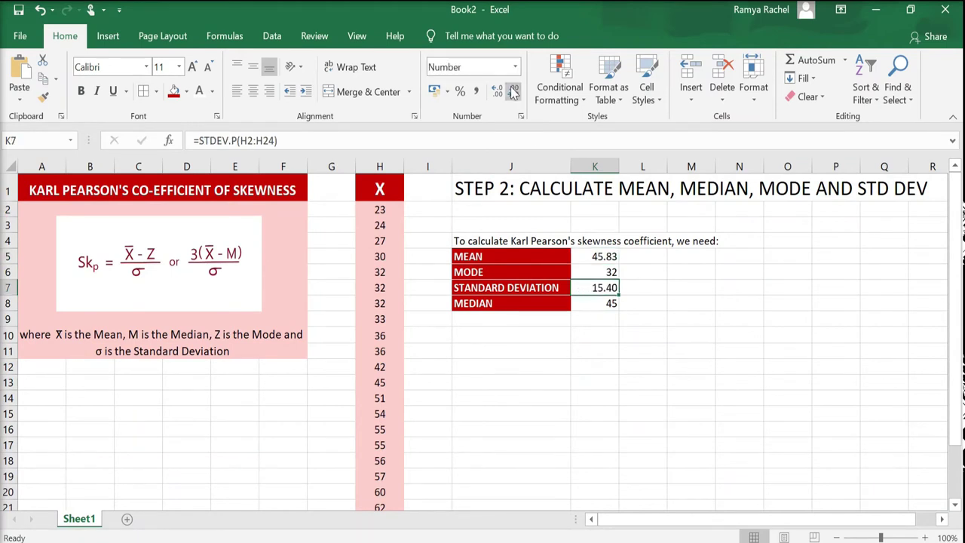
pyautogui.click(741, 394)
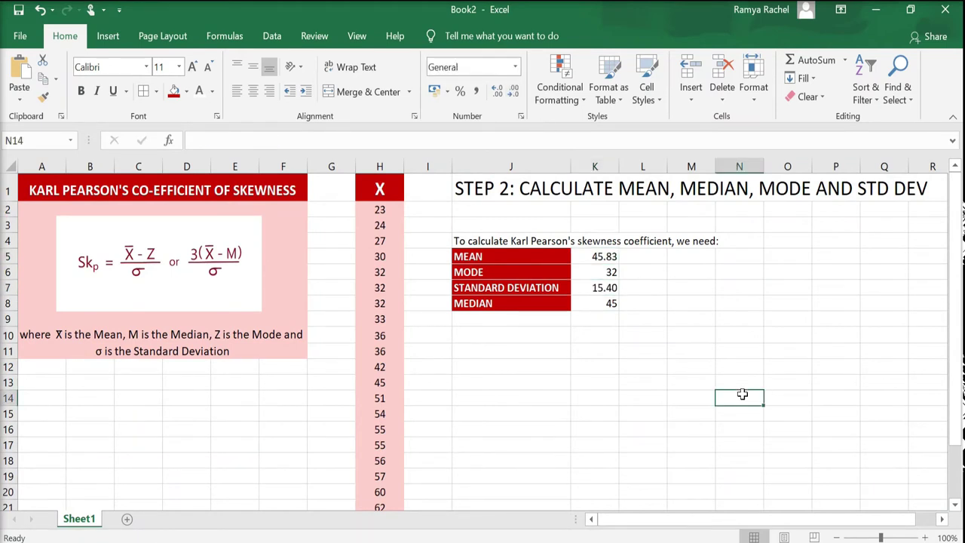
# - Rewrite the J1 heading as 'STEP 3: CALCULATE THE SKp' with p as subscript
pyautogui.click(501, 189)
pyautogui.write('STEP 3: ')
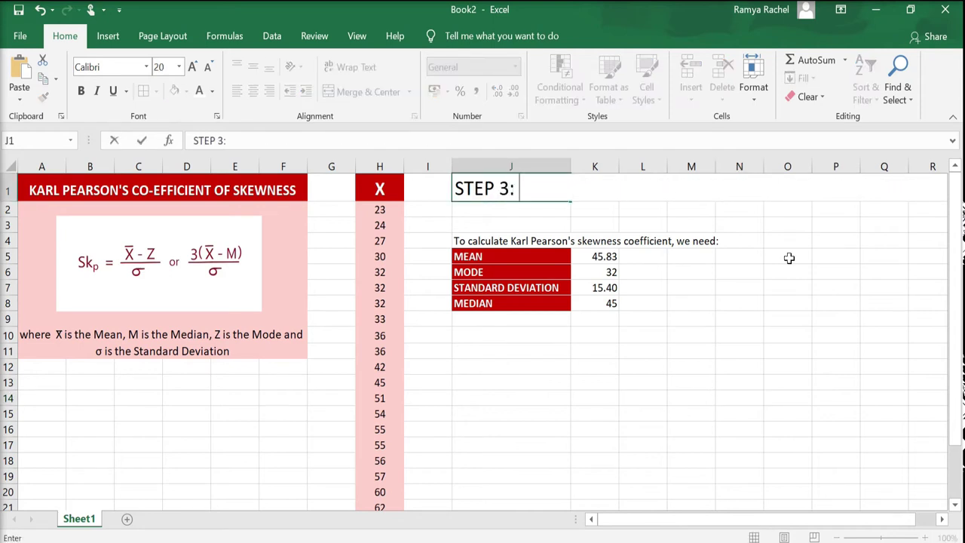
pyautogui.write('CALCULATE THE')
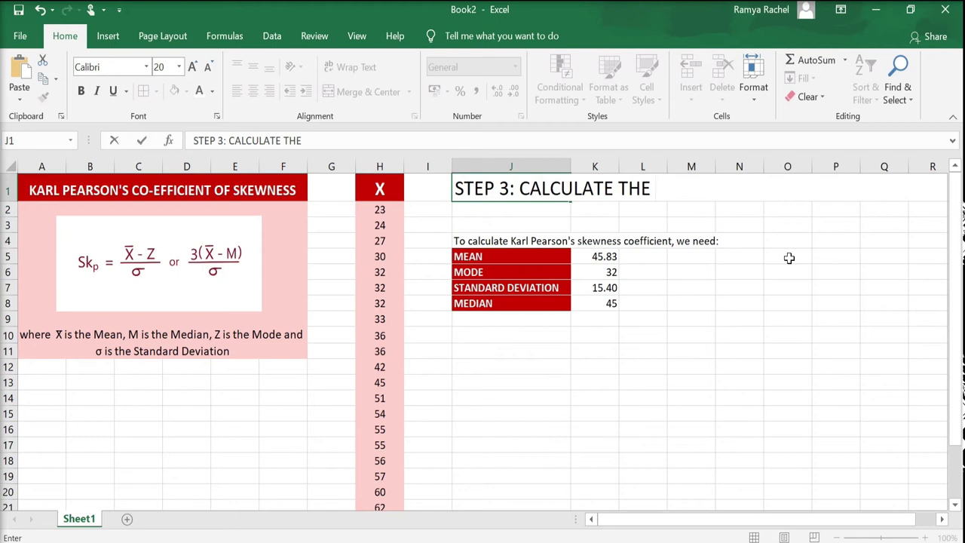
pyautogui.write(' SK')
pyautogui.click(159, 66)
pyautogui.write('12')
pyautogui.press('Return')
pyautogui.write('p')
pyautogui.press('Return')
# - Add an SKp label in J11 and start a formula beside it
pyautogui.click(498, 336)
pyautogui.click(499, 354)
pyautogui.write('SK')
pyautogui.click(210, 66)
pyautogui.write('p')
pyautogui.press('Tab')
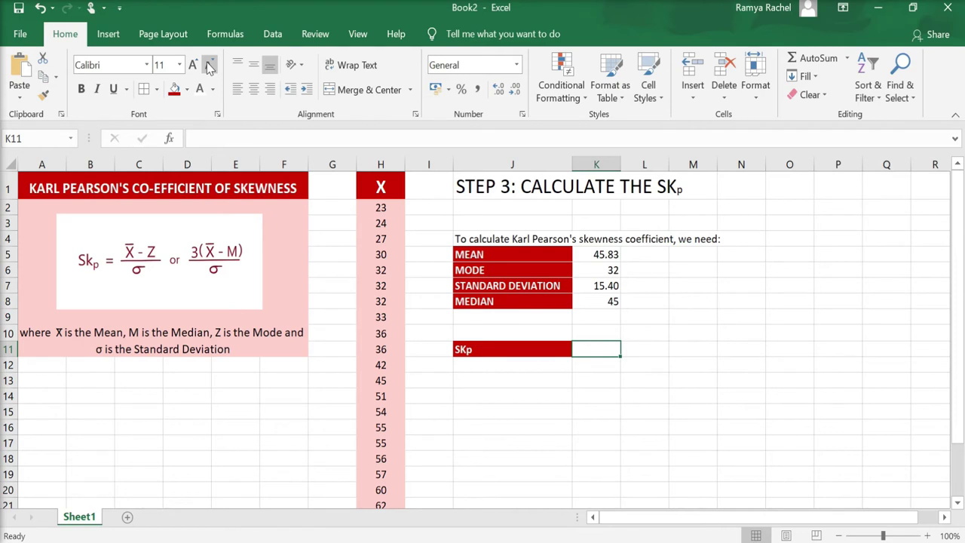
pyautogui.write('=')
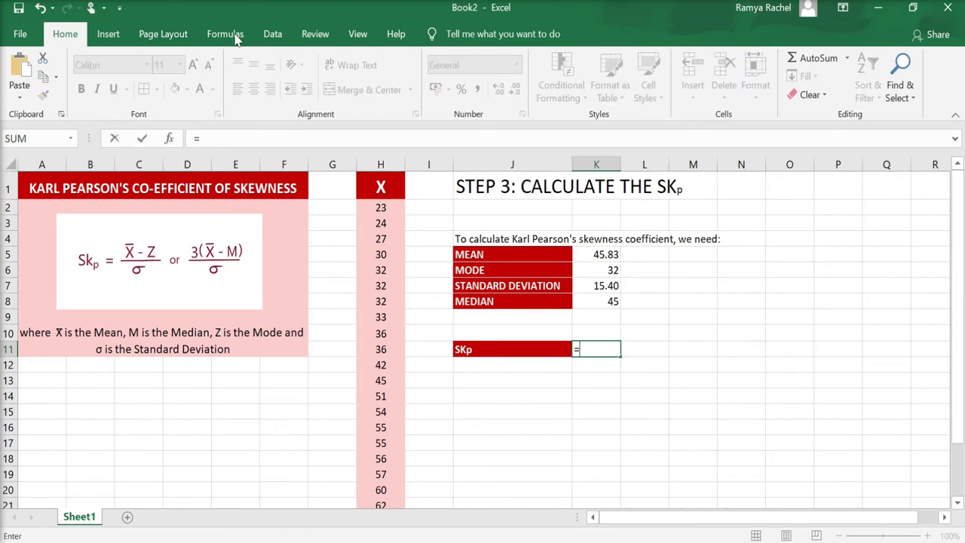
# - Enter =(K5-K6)/K7 in K11 to get 0.897911, and start the note 'or you can use this formula' in J12
pyautogui.click(611, 254)
pyautogui.write('-')
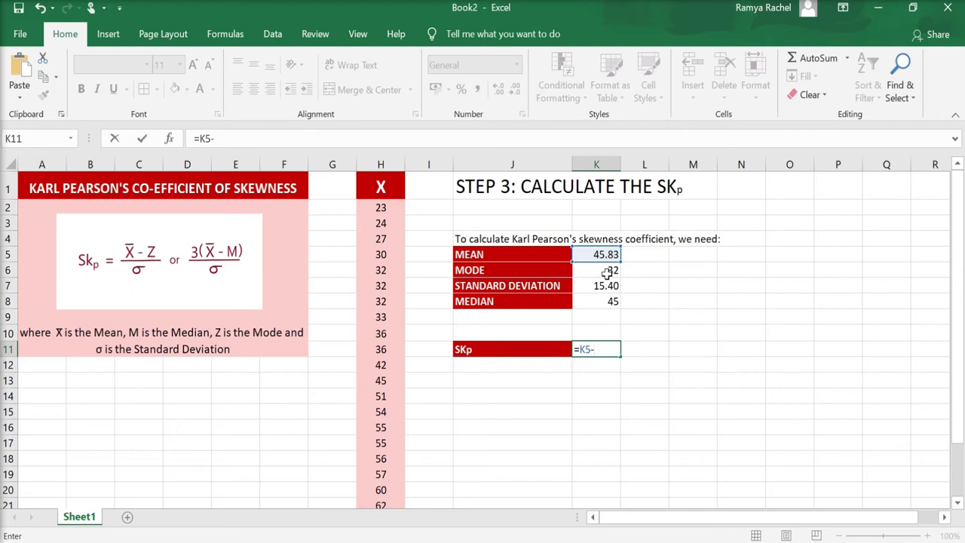
pyautogui.click(607, 272)
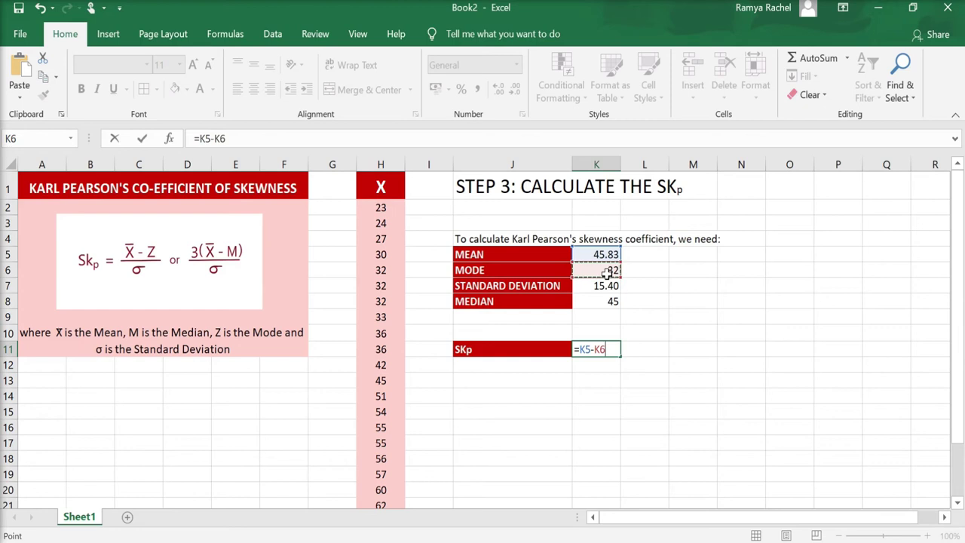
pyautogui.write(')/')
pyautogui.click(605, 284)
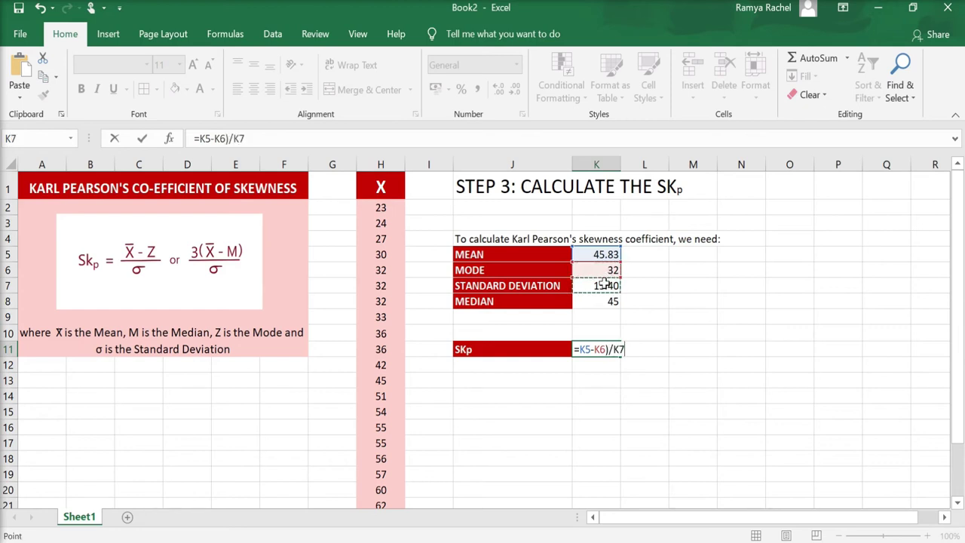
pyautogui.click(580, 349)
pyautogui.write('(')
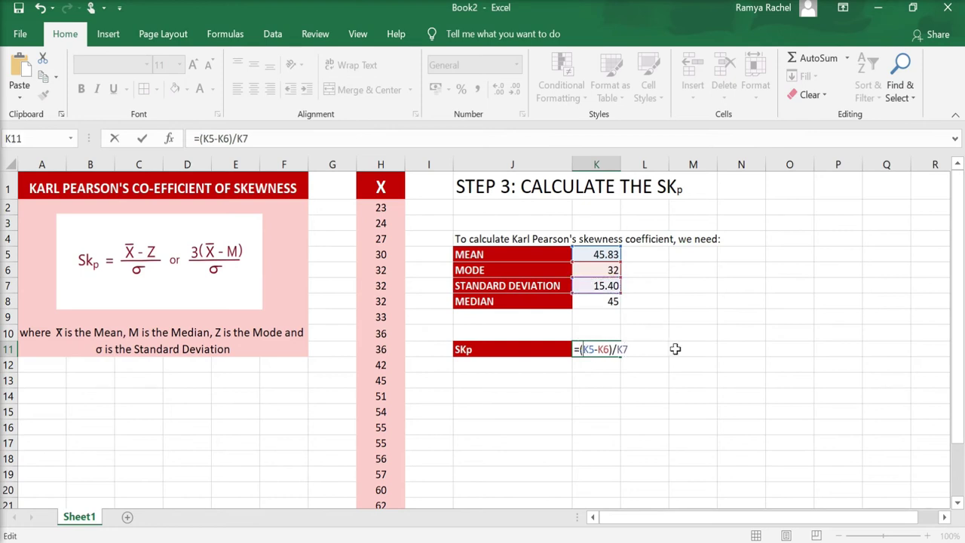
pyautogui.press('Return')
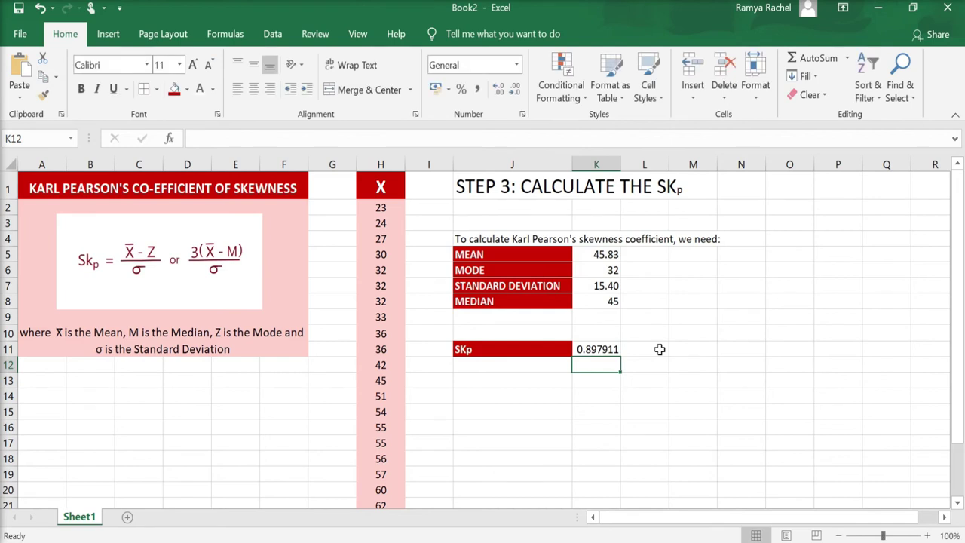
pyautogui.click(542, 366)
pyautogui.write('or you can use this formula...')
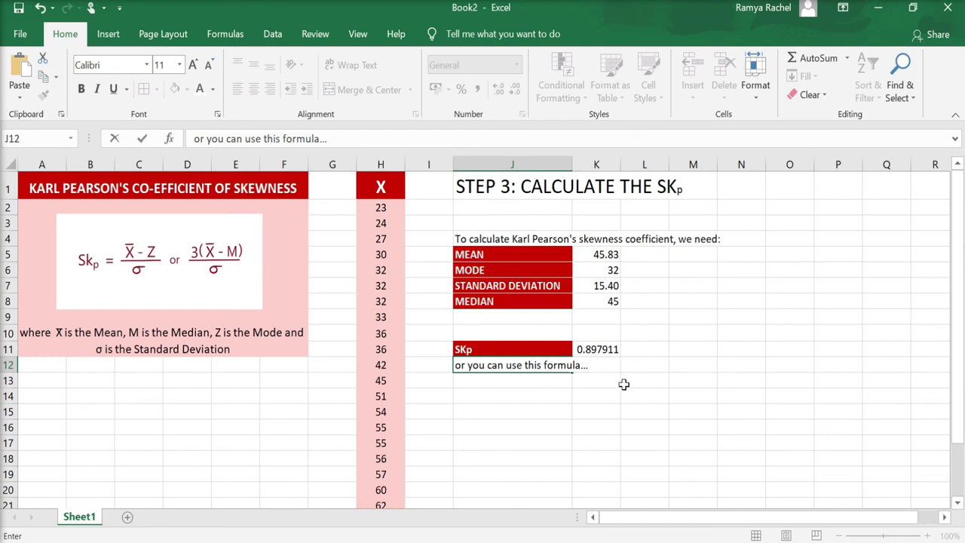
# - Remove the note and its red fill from J12, then start a new formula in K12
pyautogui.hotkey('ctrl', 'Return')
pyautogui.press('F4')
pyautogui.press('Delete')
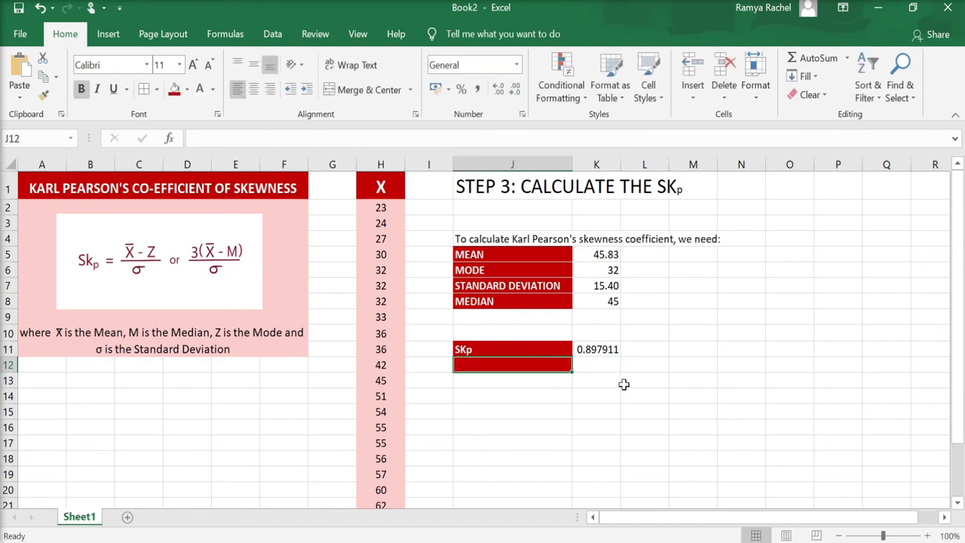
pyautogui.hotkey('ctrl', 'z')
pyautogui.hotkey('ctrl', 'z')
pyautogui.hotkey('ctrl', 'z')
pyautogui.press('Right')
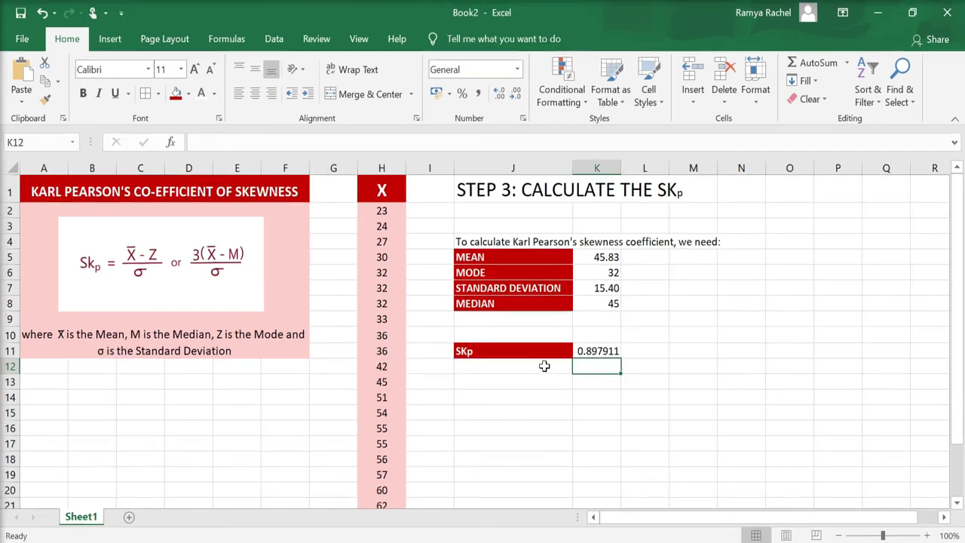
pyautogui.write('=3*(')
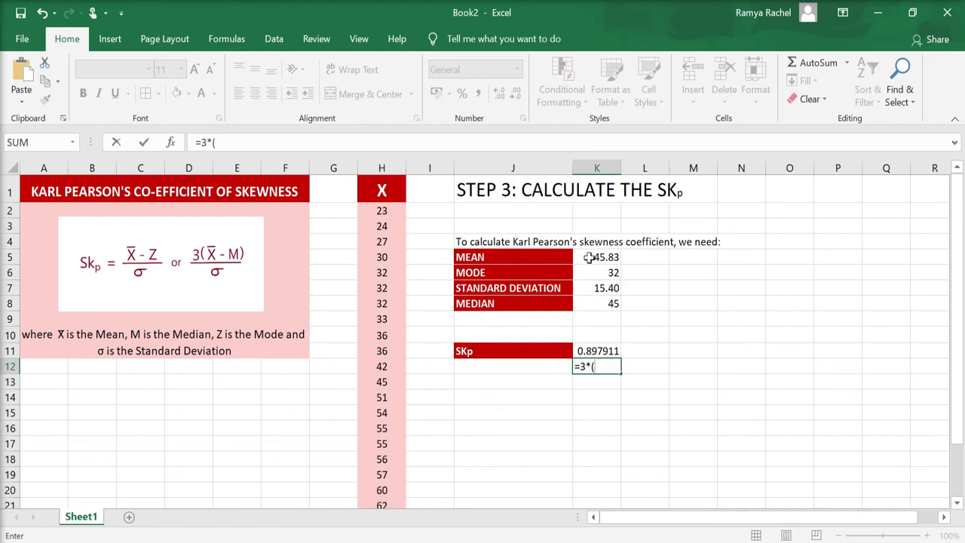
# - Complete K12 as =3*(K5-K8)/K7, giving 0.160946 below the first result
pyautogui.click(588, 257)
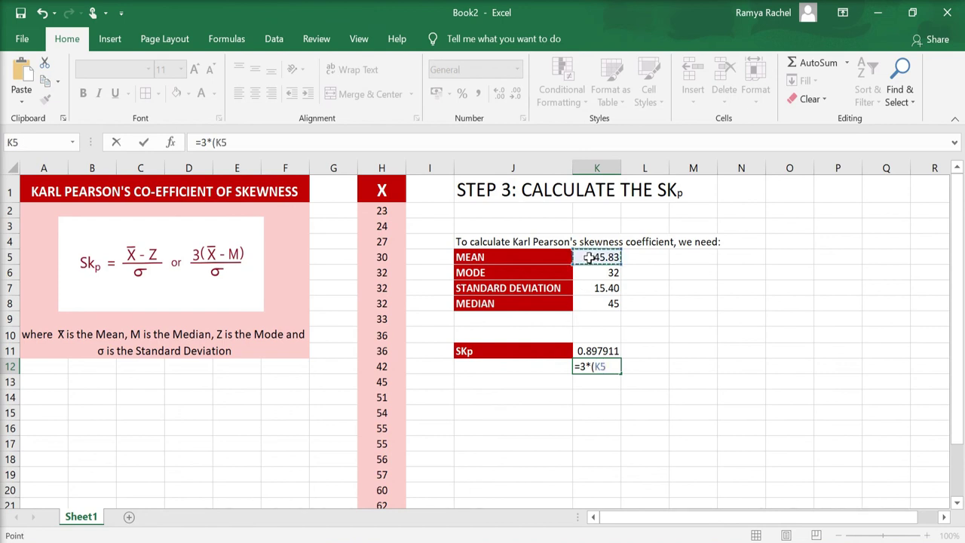
pyautogui.write('-')
pyautogui.click(596, 303)
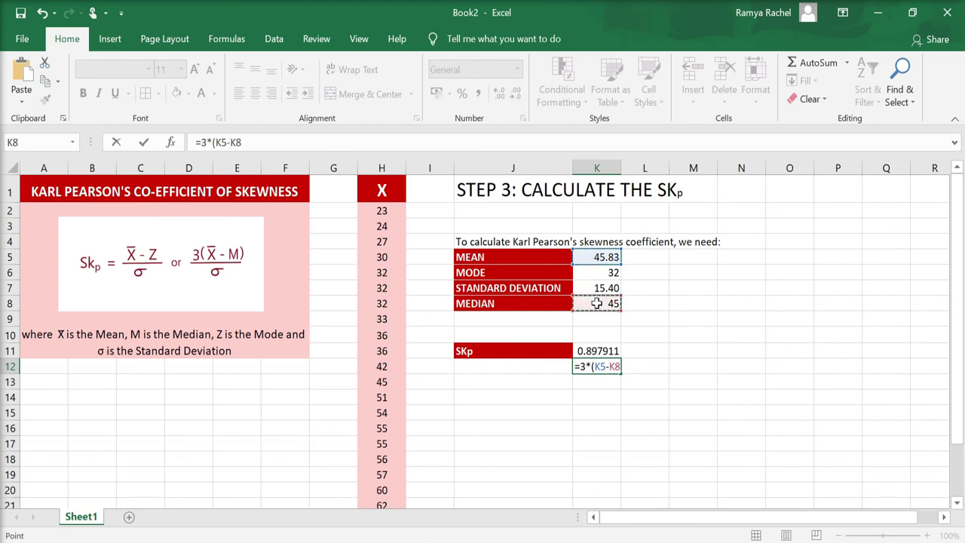
pyautogui.write(')/')
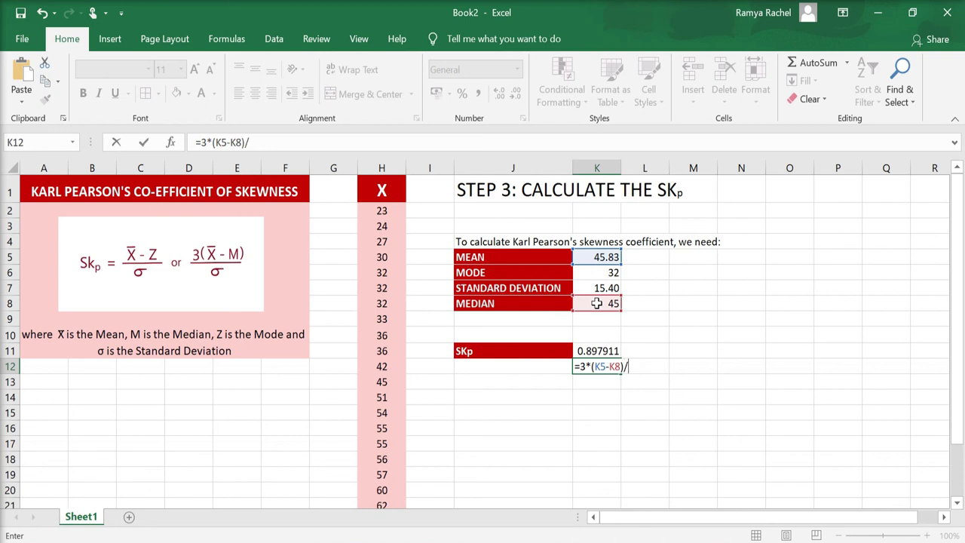
pyautogui.click(596, 286)
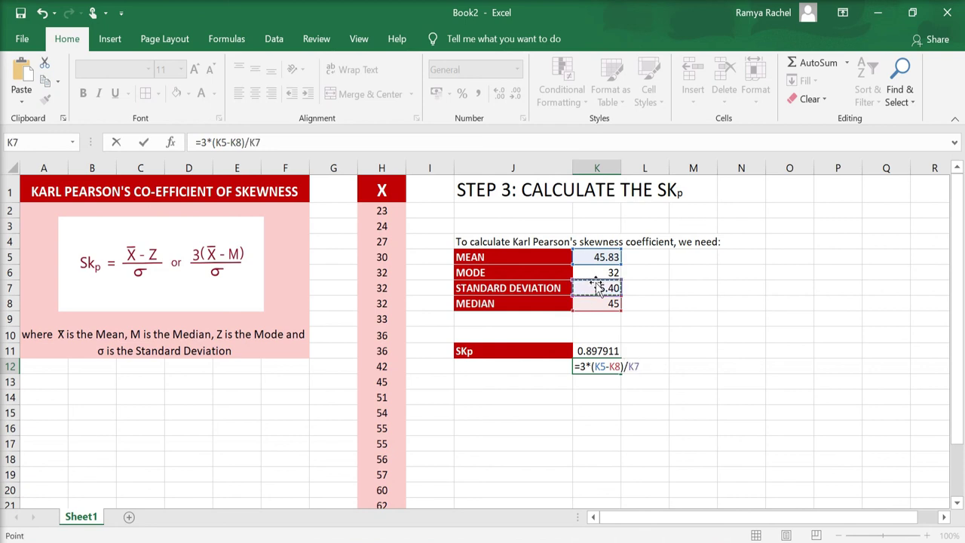
pyautogui.press('Return')
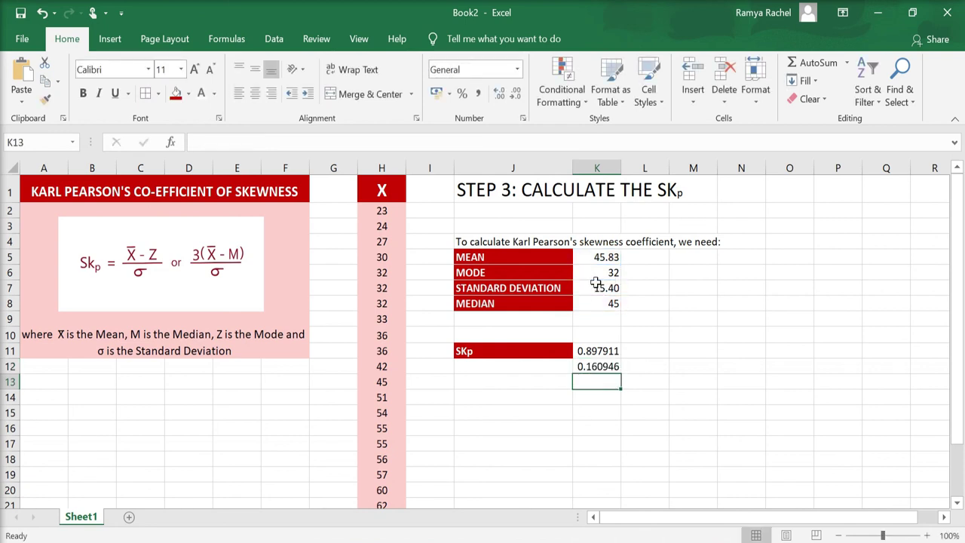
# - Write 'Karl Pearson method is more accurate when the mode value is repeated more number of times' in J15
pyautogui.click(529, 413)
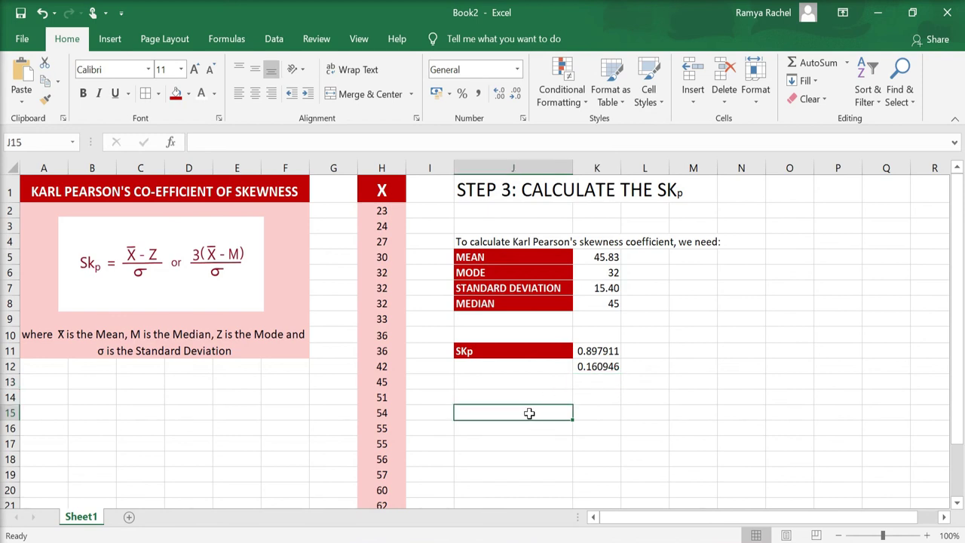
pyautogui.write('Karl Pearson')
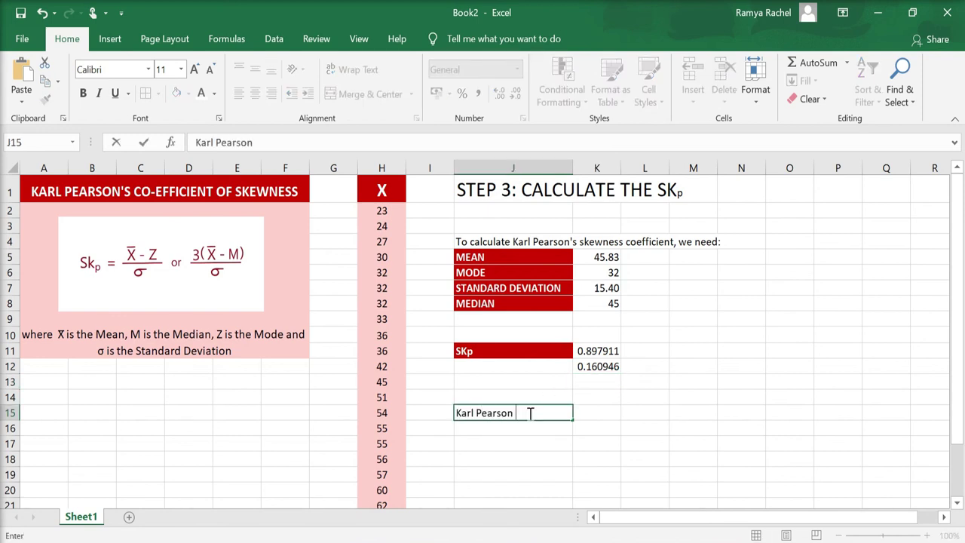
pyautogui.write(' method is more')
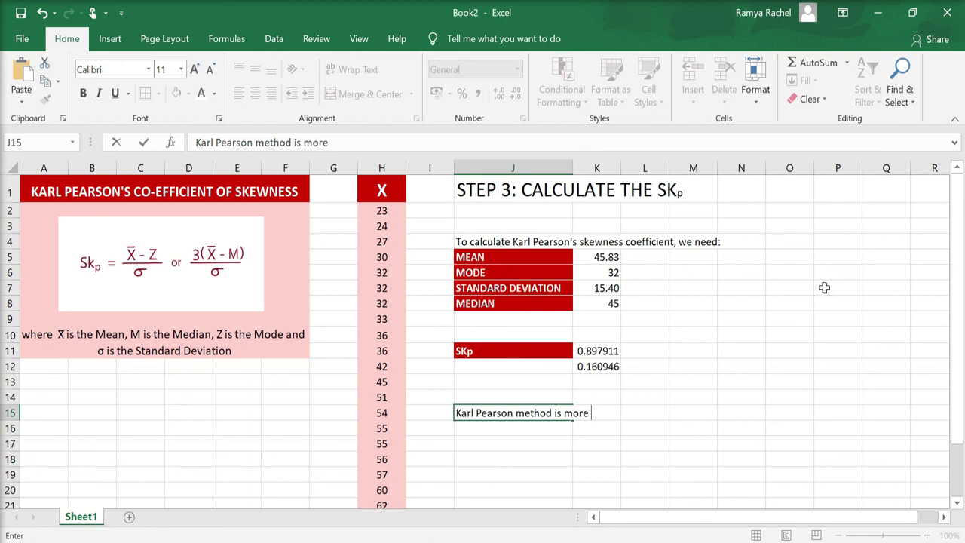
pyautogui.write(' accurate when the mode value is repeated mor')
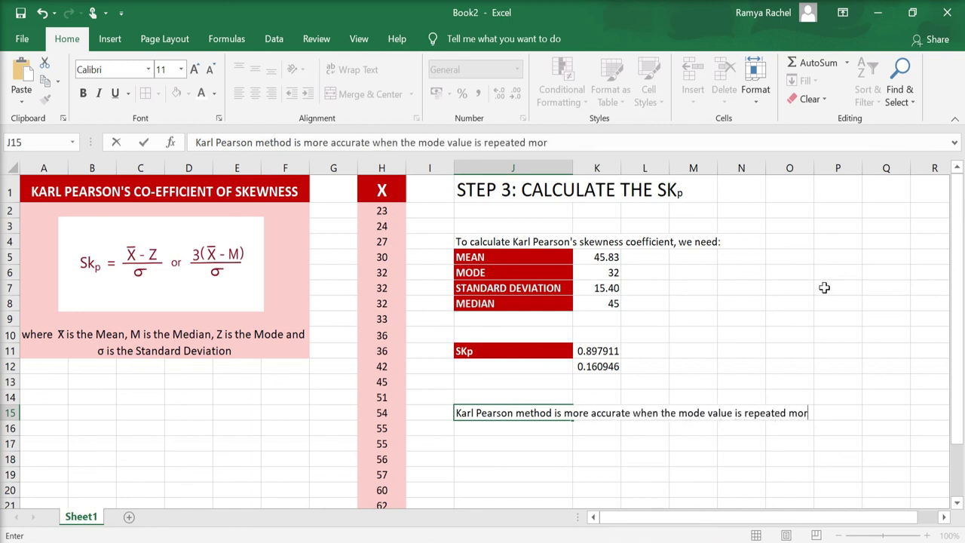
pyautogui.write('e number of times')
pyautogui.press('Return')
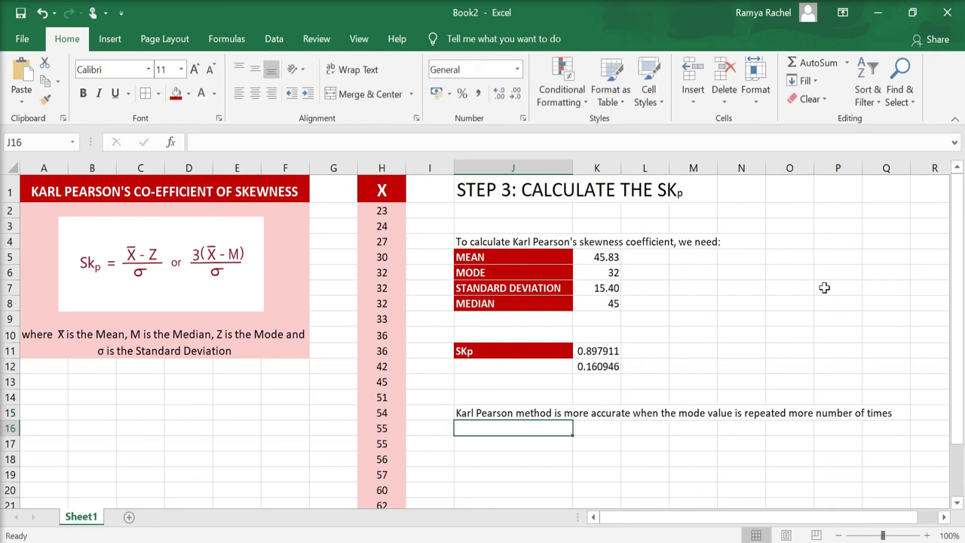